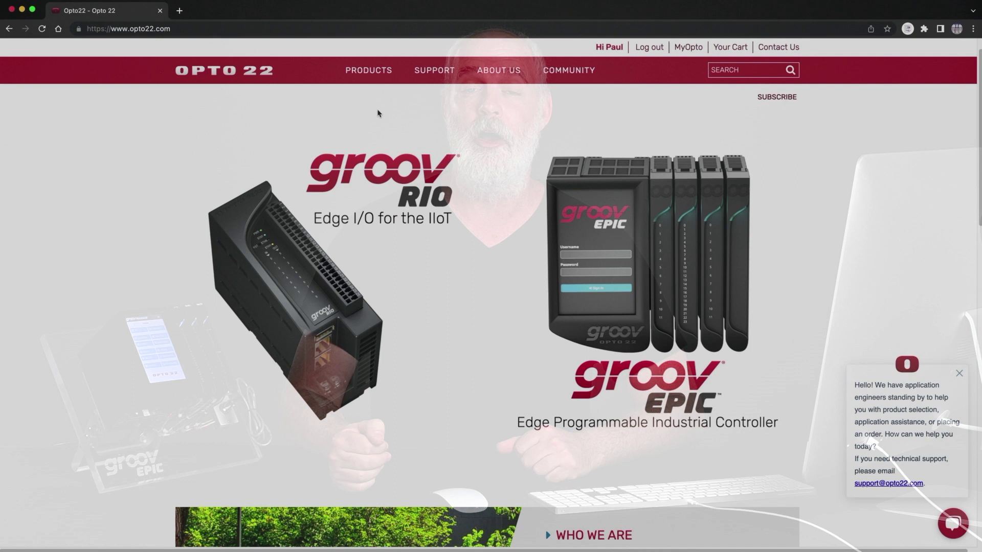
Step: Browse the Opto 22 Videos page under Support
{"action": "mouse_move", "coordinate": [434, 70]}
{"action": "left_click", "coordinate": [431, 132]}
{"action": "scroll", "coordinate": [964, 299], "scroll_direction": "down", "scroll_amount": 10}
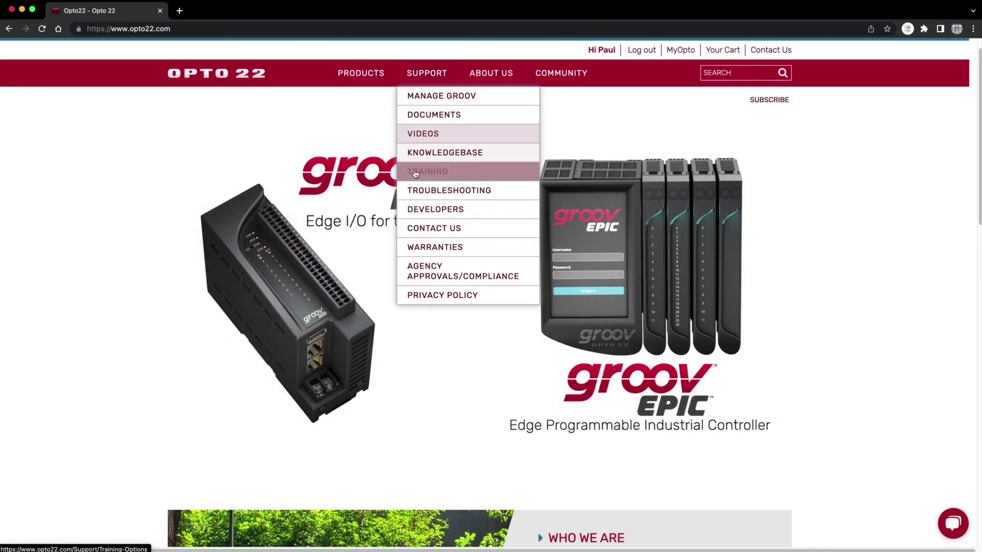
Step: Open the groov EPIC training courses and scroll through the Opto 22 YouTube channel
{"action": "left_click", "coordinate": [395, 377]}
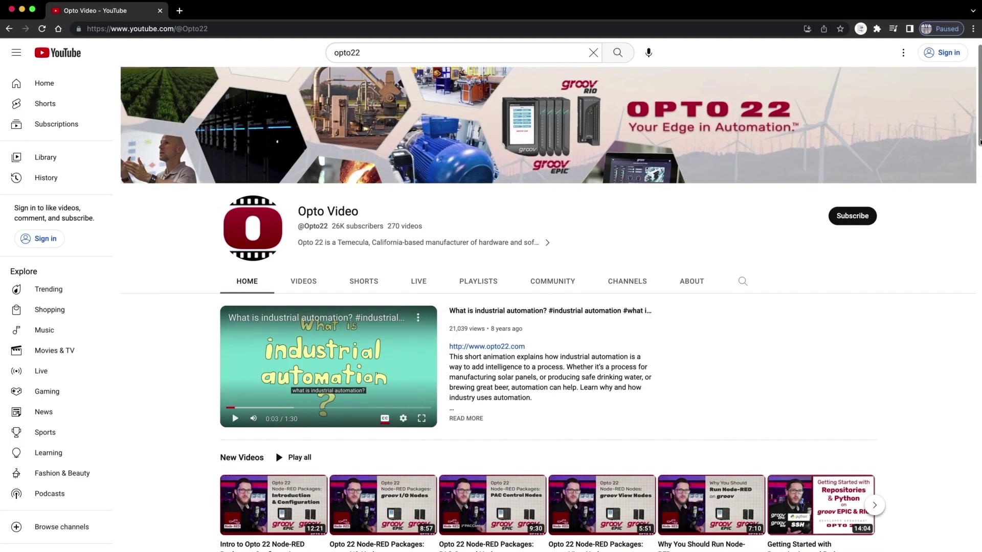
{"action": "scroll", "coordinate": [966, 248], "scroll_direction": "down", "scroll_amount": 10}
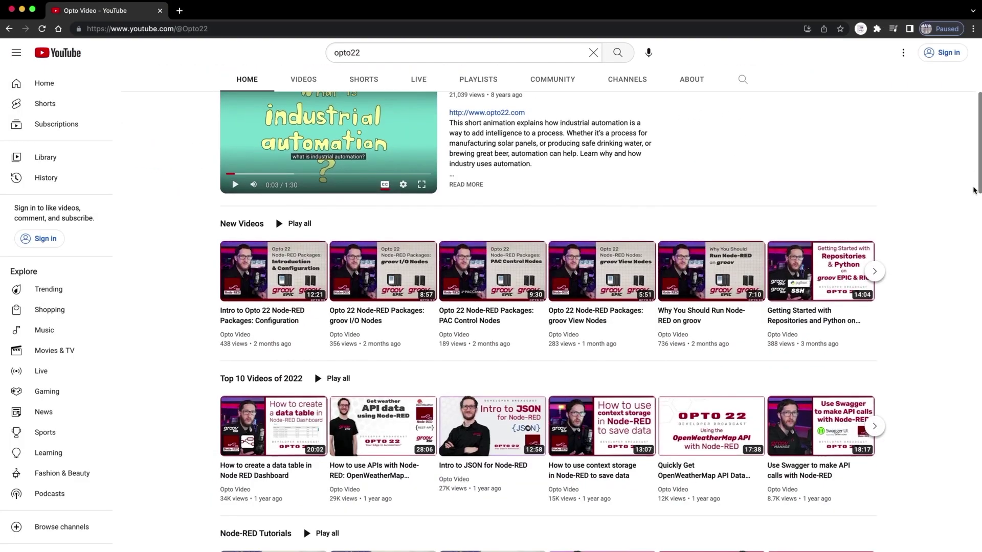
{"action": "scroll", "coordinate": [965, 248], "scroll_direction": "down", "scroll_amount": 10}
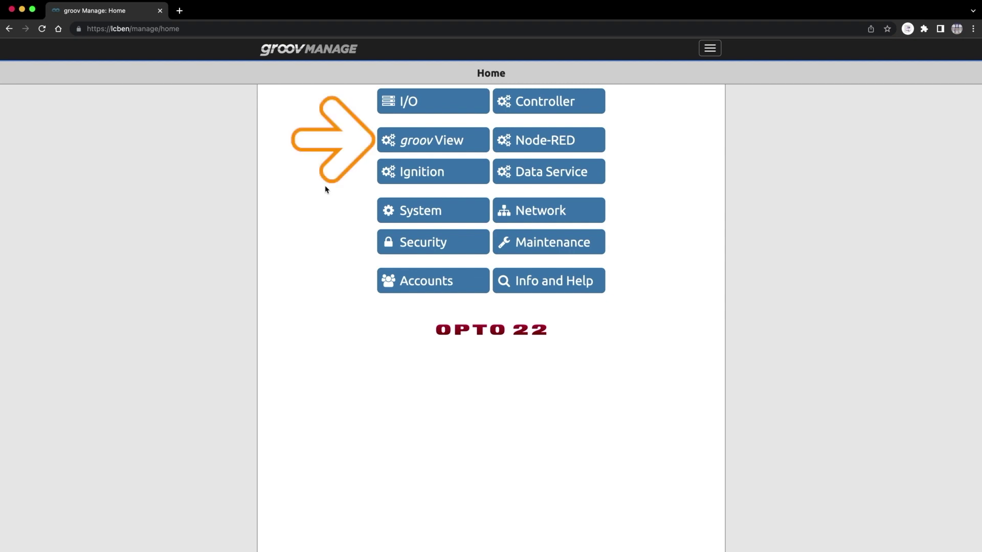
Step: Launch groov View in a new tab from its groov Manage status page
{"action": "left_click", "coordinate": [403, 147]}
{"action": "left_click", "coordinate": [562, 104]}
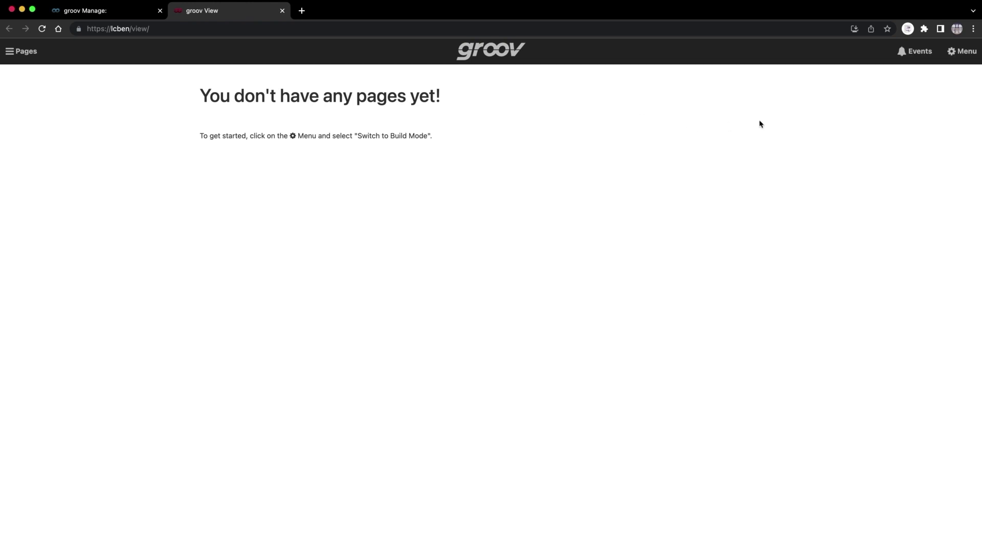
Step: Switch groov View to Build Mode from the gear menu
{"action": "left_click", "coordinate": [955, 52]}
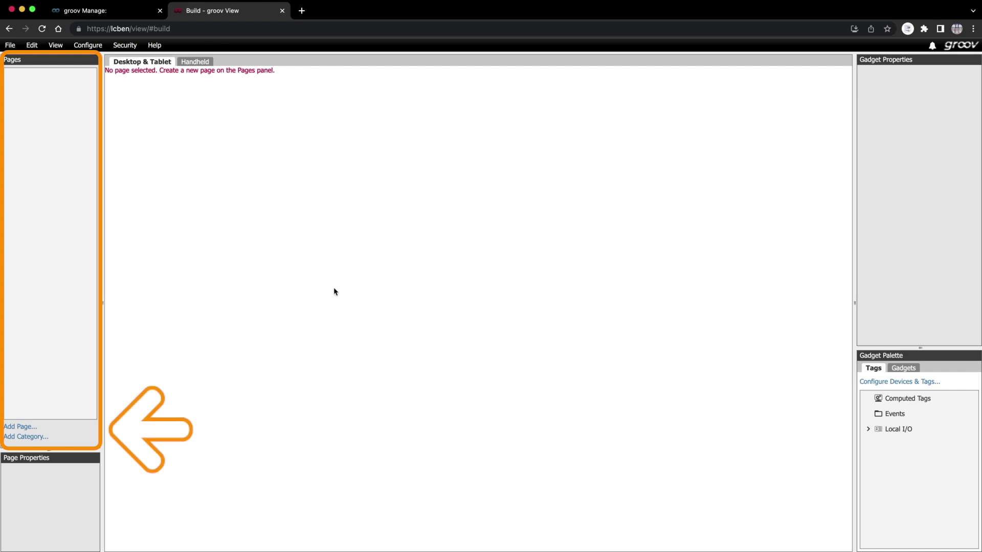
Step: Add a new page category named Category 1
{"action": "left_click", "coordinate": [45, 437]}
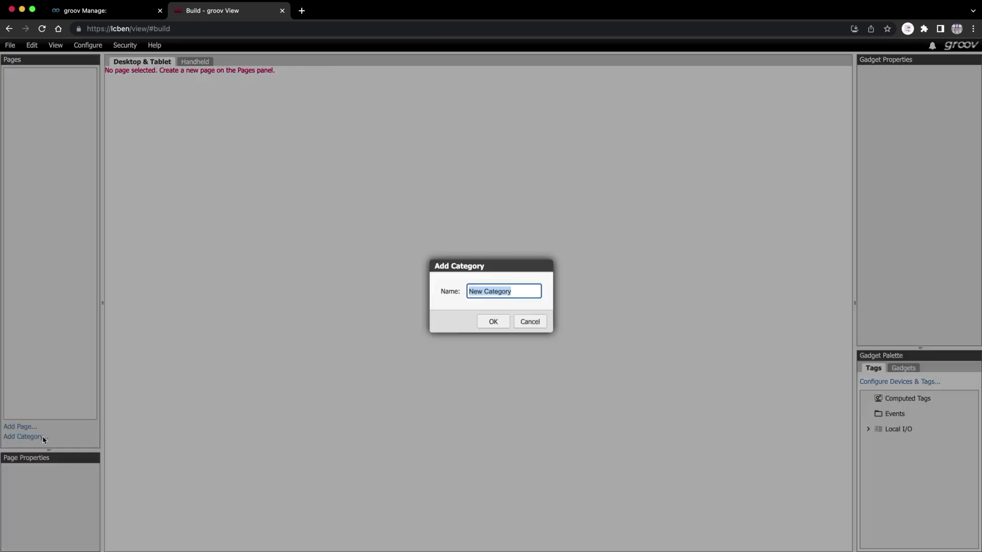
{"action": "type", "text": "Category"}
{"action": "left_click", "coordinate": [491, 325]}
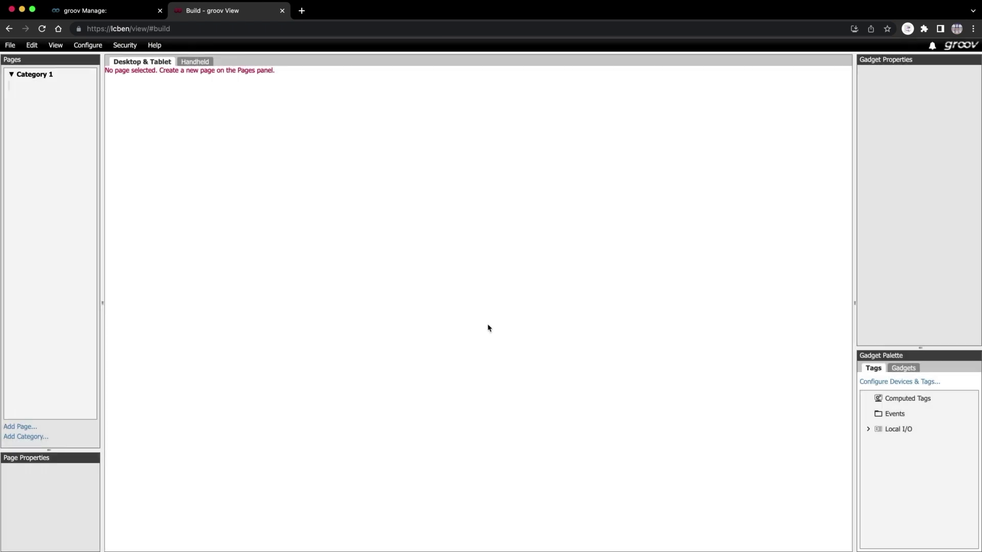
Step: Create Page 1 inside Category 1
{"action": "left_click", "coordinate": [18, 427]}
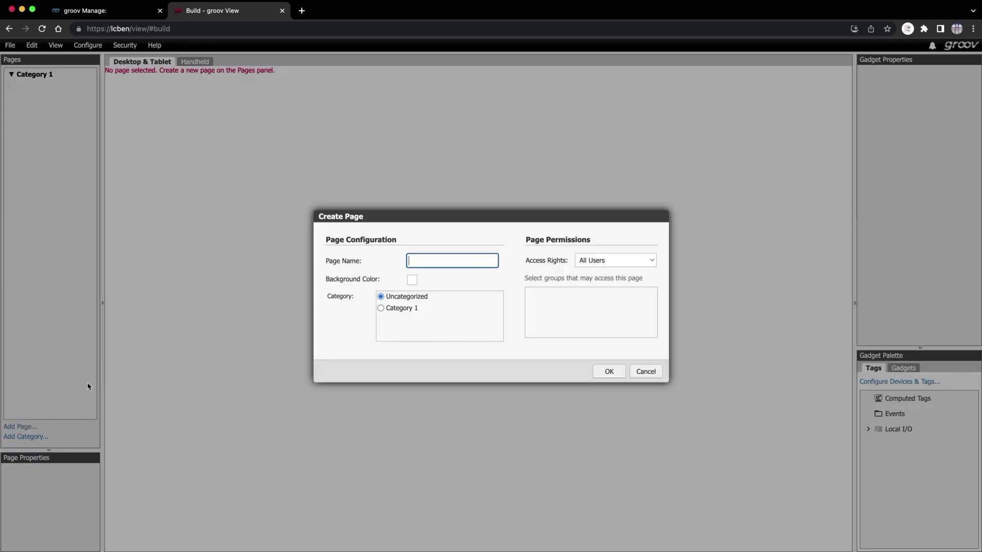
{"action": "left_click", "coordinate": [381, 308]}
{"action": "left_click", "coordinate": [441, 262]}
{"action": "left_click", "coordinate": [602, 376]}
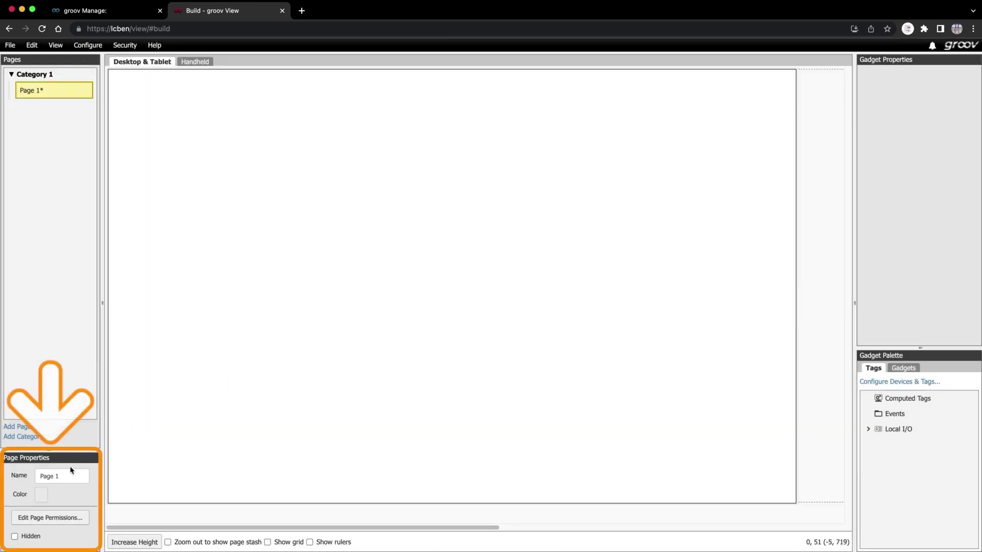
{"action": "left_click_drag", "start_coordinate": [63, 476], "coordinate": [36, 480]}
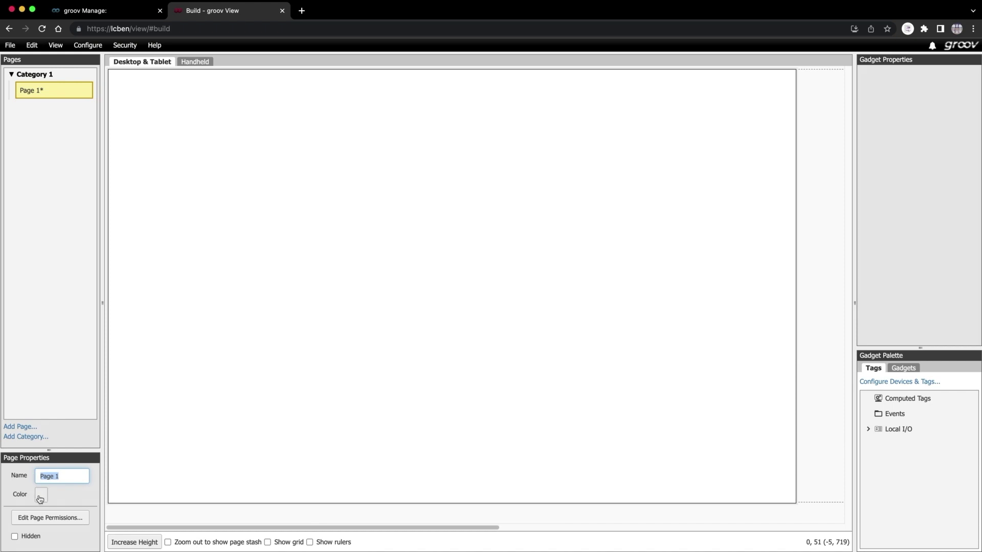
{"action": "left_click", "coordinate": [41, 495]}
{"action": "left_click", "coordinate": [60, 492]}
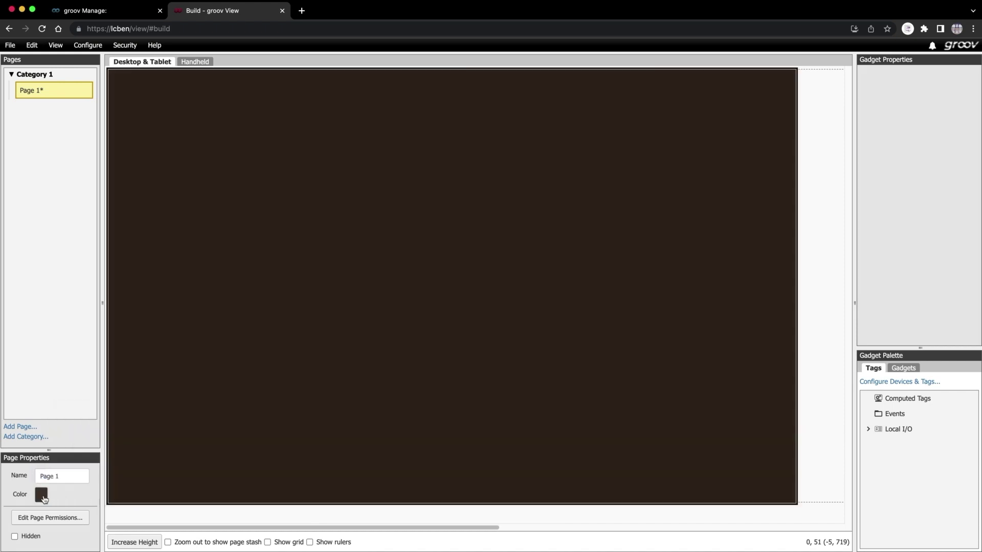
{"action": "left_click", "coordinate": [41, 495]}
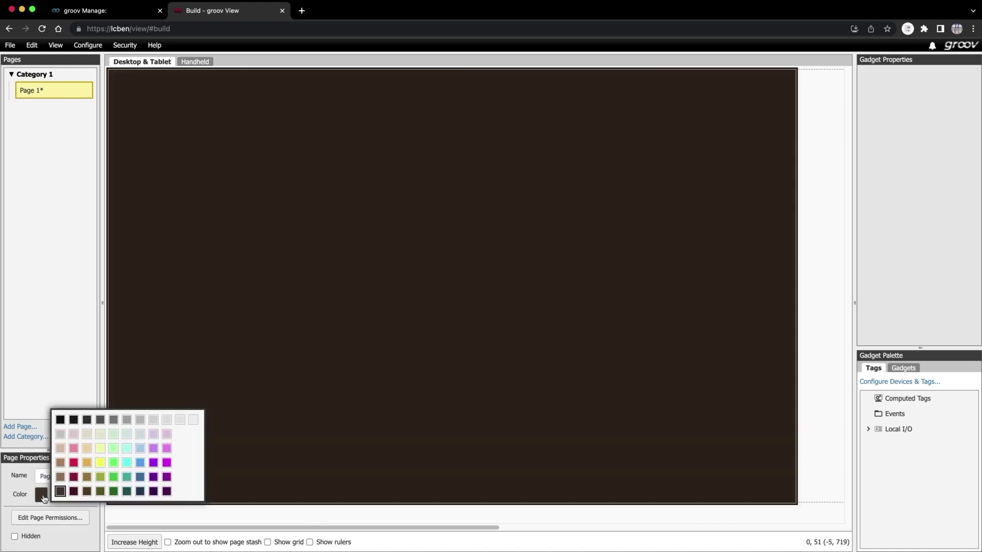
{"action": "left_click", "coordinate": [193, 421]}
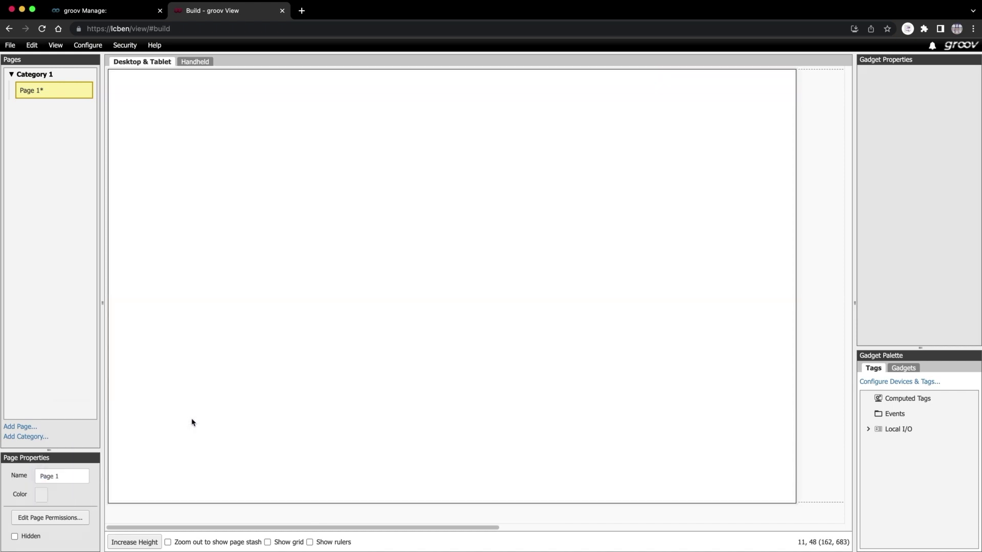
{"action": "left_click", "coordinate": [58, 520]}
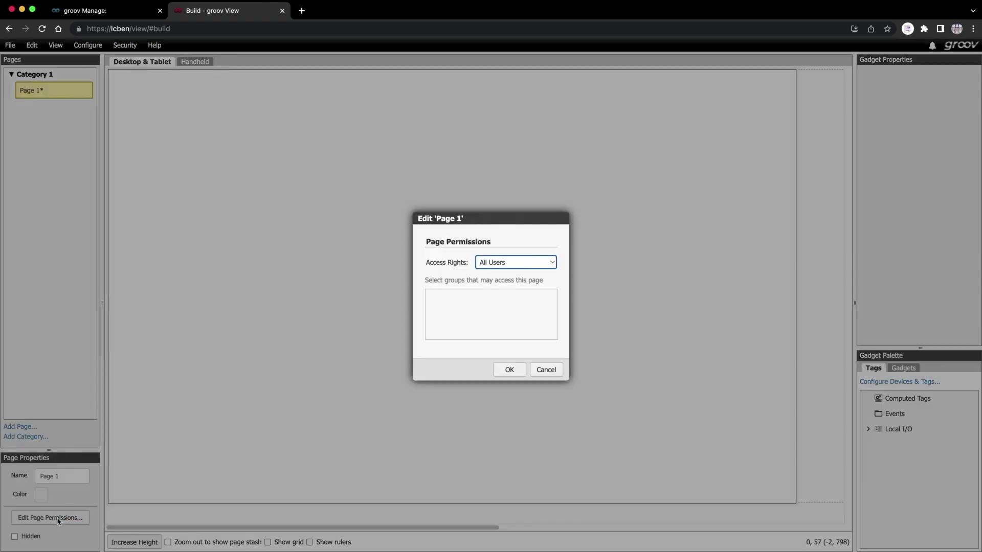
{"action": "left_click", "coordinate": [552, 263]}
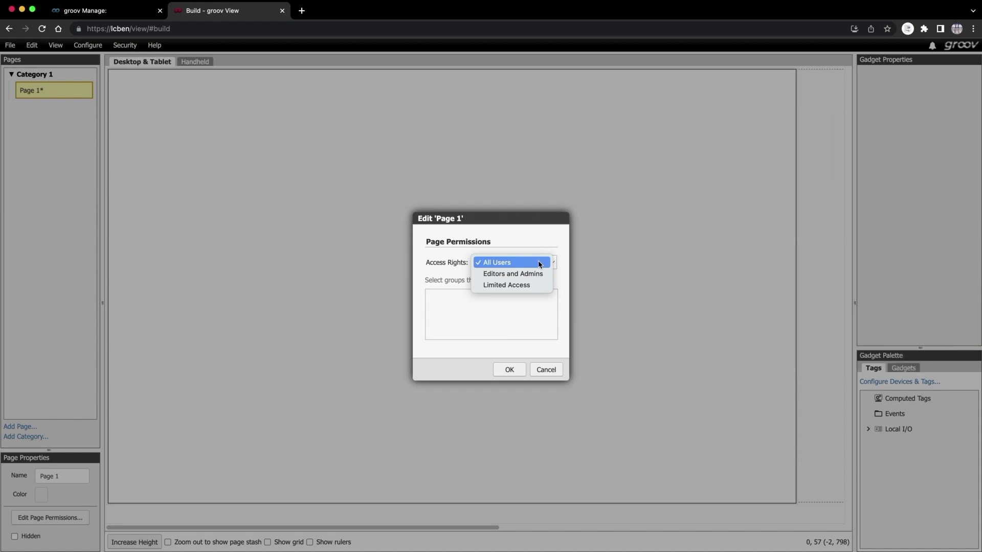
{"action": "left_click", "coordinate": [540, 264]}
{"action": "left_click", "coordinate": [510, 369]}
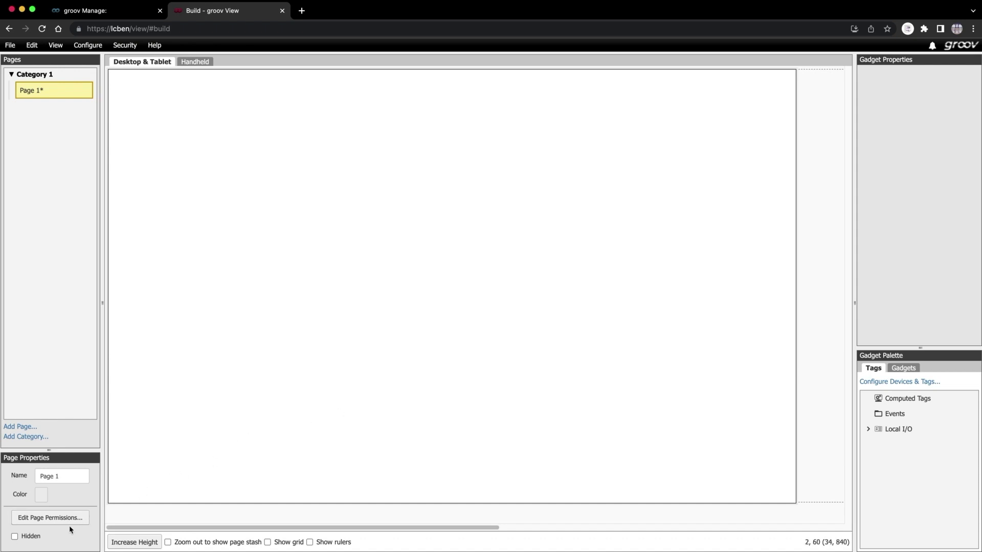
{"action": "left_click", "coordinate": [16, 537]}
{"action": "left_click", "coordinate": [901, 369]}
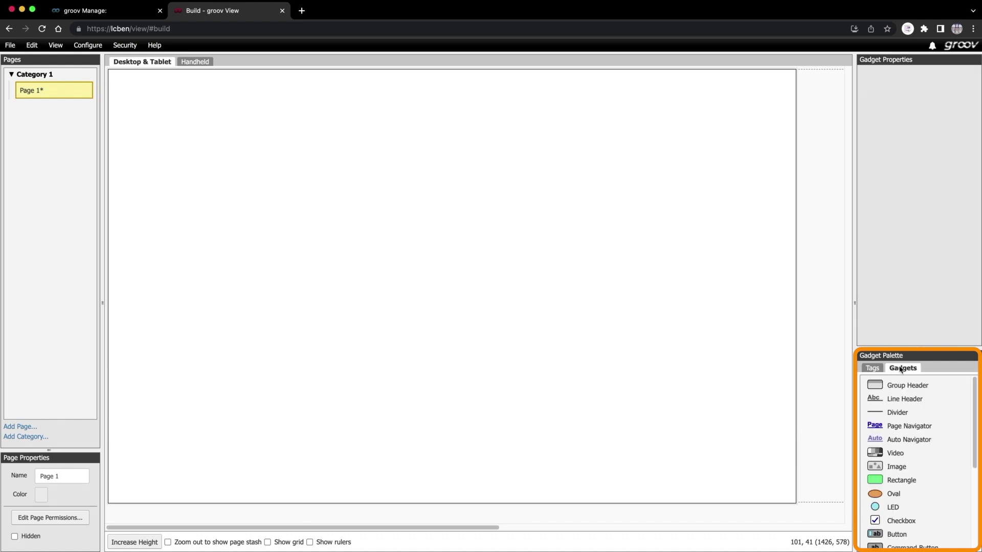
{"action": "left_click", "coordinate": [875, 369]}
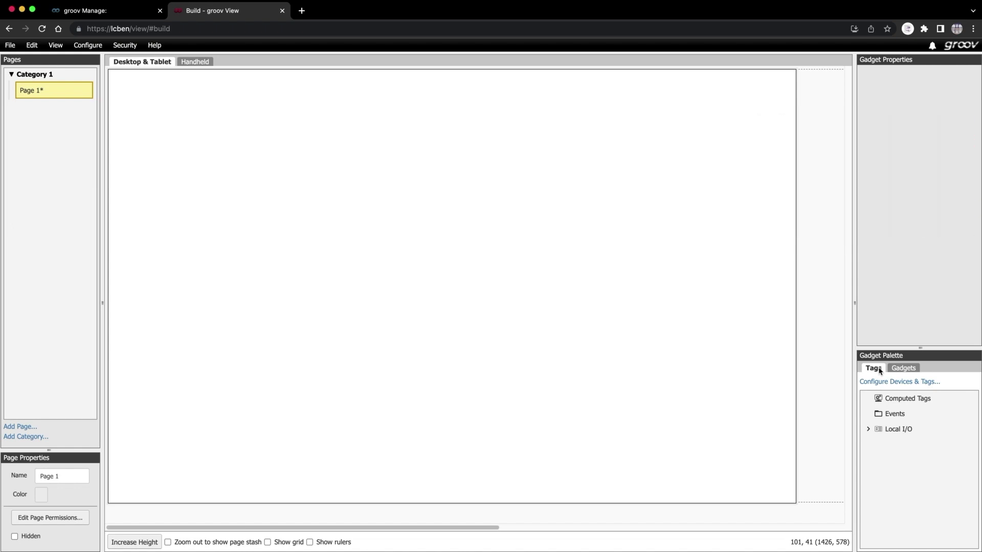
Step: Drag a Button gadget from the Gadgets list onto the left-middle of Page 1
{"action": "left_click", "coordinate": [903, 369]}
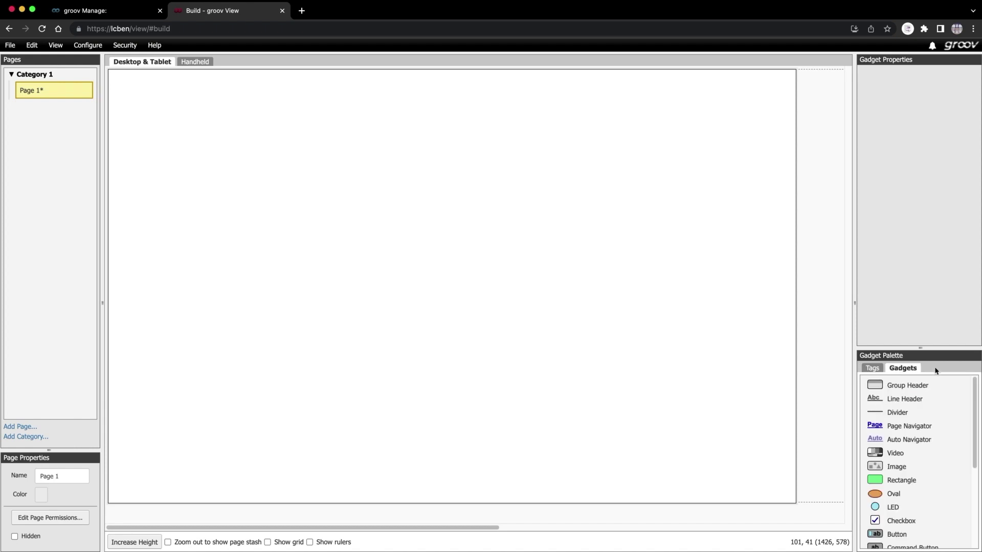
{"action": "left_click_drag", "start_coordinate": [975, 405], "coordinate": [974, 441]}
{"action": "left_click_drag", "start_coordinate": [901, 464], "coordinate": [291, 269]}
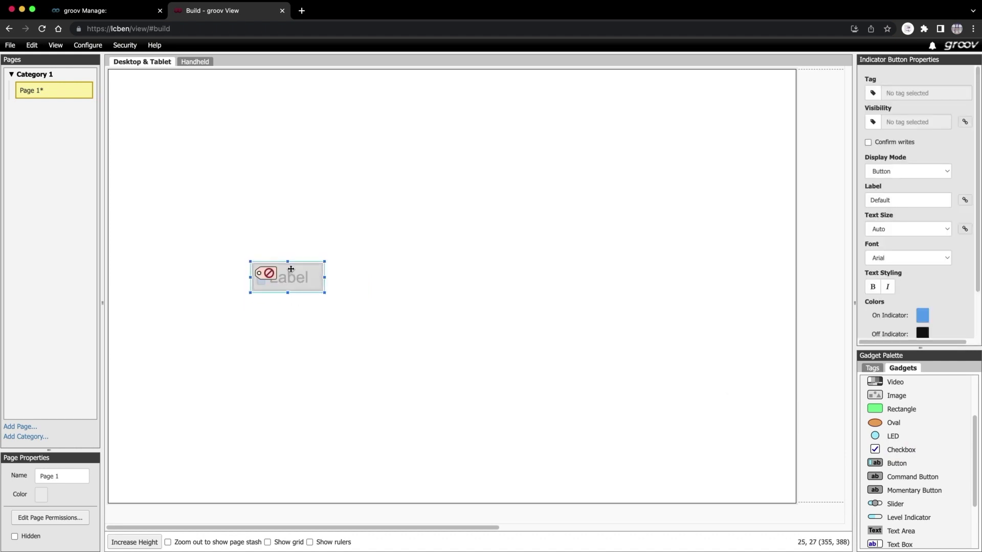
Step: Add the Data Simulator as a new device in the device and tag configuration
{"action": "left_click", "coordinate": [875, 94]}
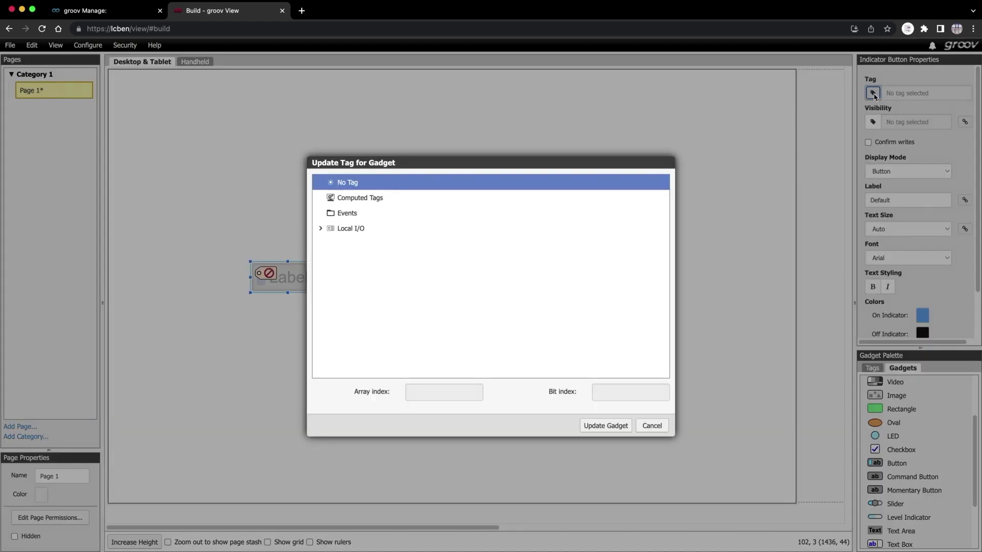
{"action": "left_click", "coordinate": [654, 427]}
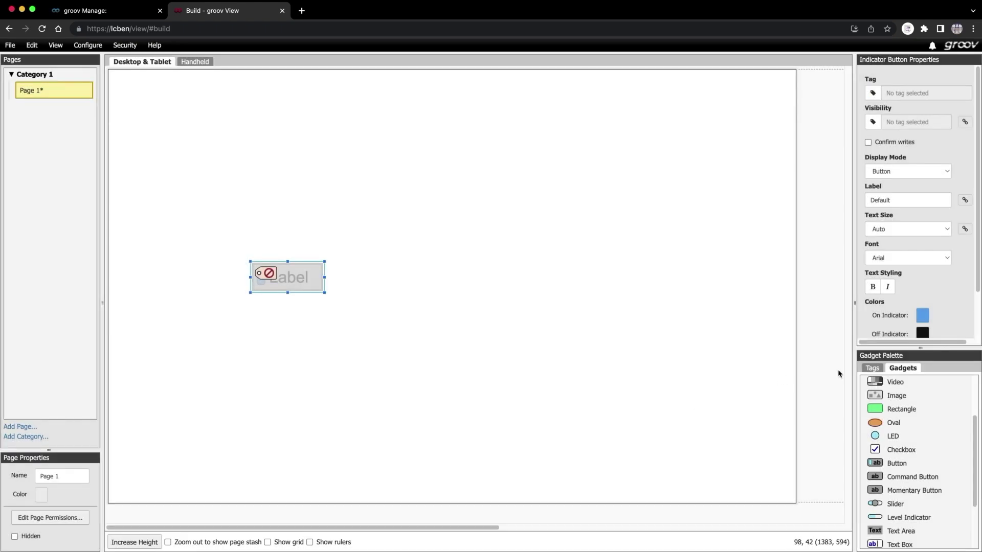
{"action": "left_click", "coordinate": [870, 368]}
{"action": "left_click", "coordinate": [869, 382]}
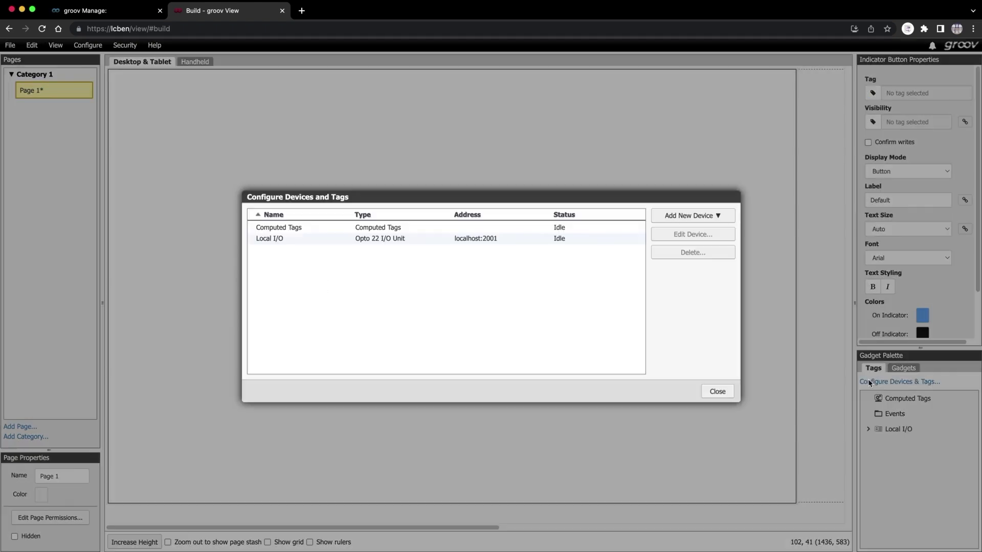
{"action": "left_click", "coordinate": [711, 216]}
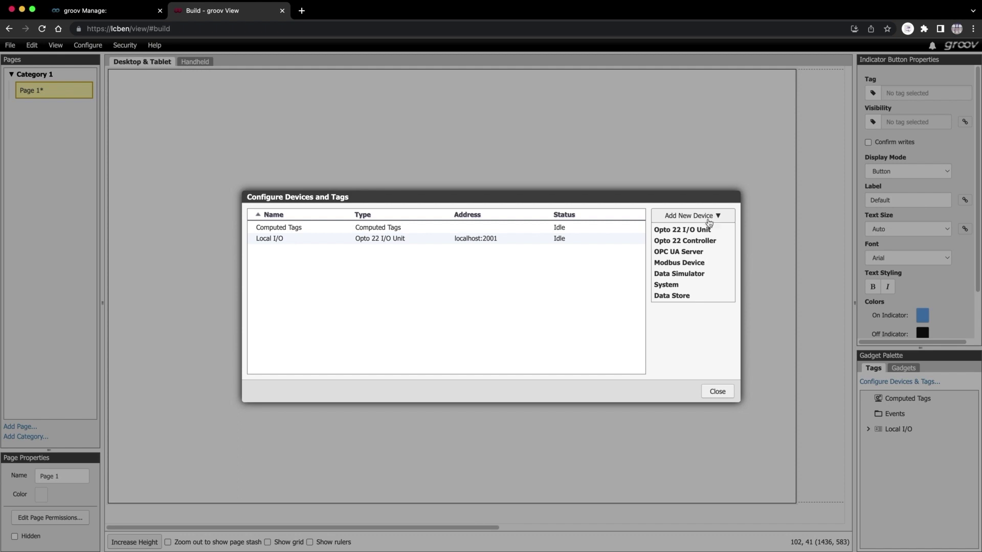
{"action": "left_click", "coordinate": [697, 275]}
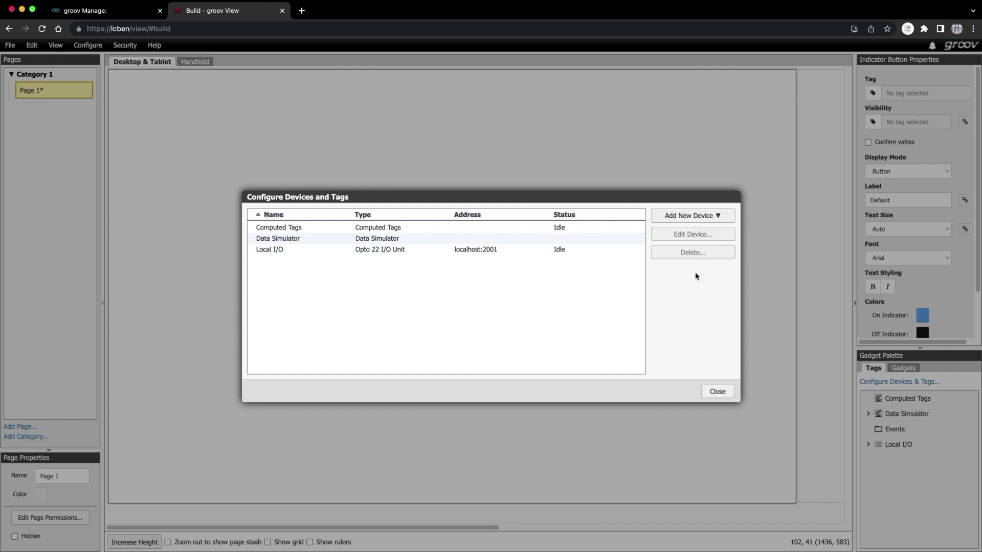
{"action": "left_click", "coordinate": [716, 393]}
Step: Assign the tag Data Simulator > Basic > Variables > bool Variable A to the indicator button
{"action": "left_click", "coordinate": [903, 369]}
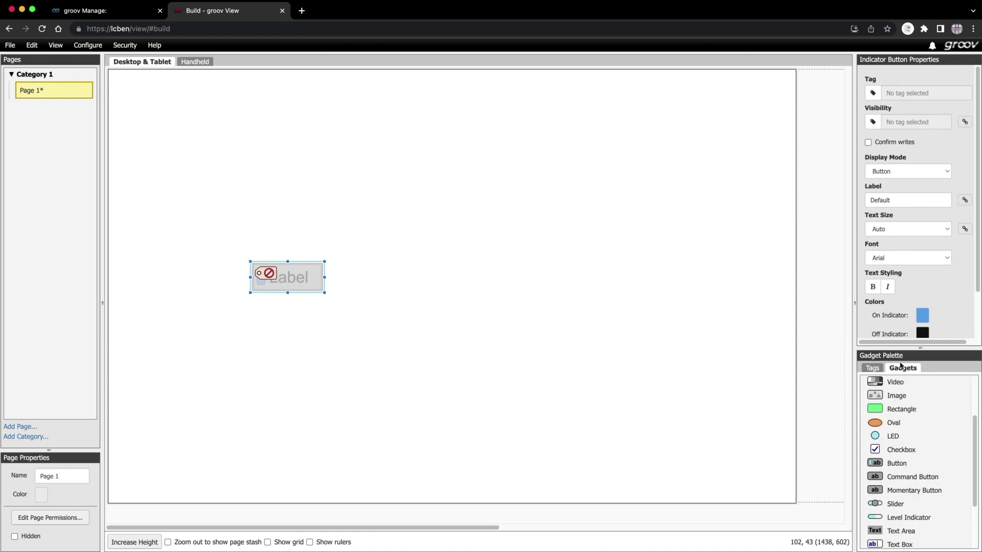
{"action": "left_click", "coordinate": [874, 93]}
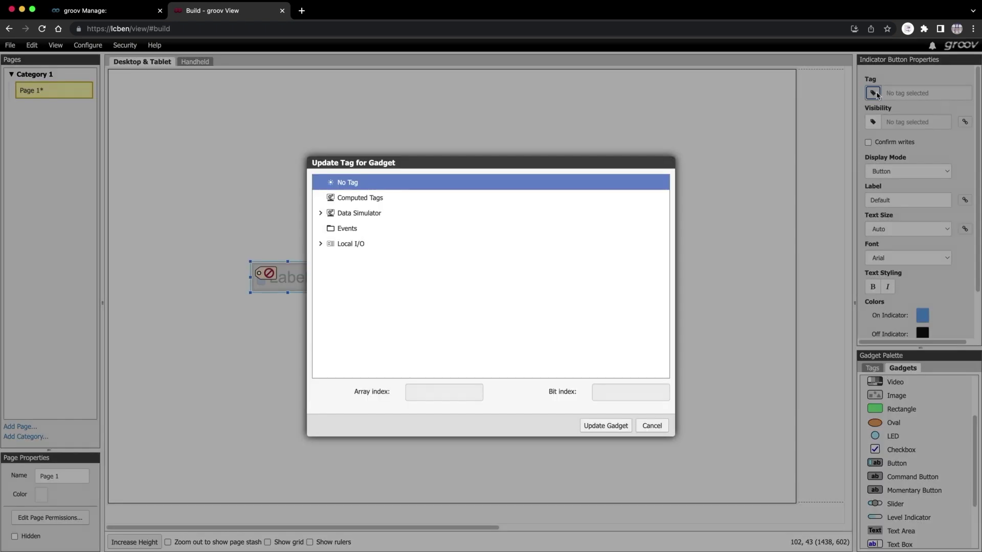
{"action": "left_click", "coordinate": [320, 213]}
{"action": "left_click", "coordinate": [329, 228]}
{"action": "left_click", "coordinate": [340, 243]}
{"action": "left_click_drag", "start_coordinate": [666, 228], "coordinate": [648, 307]}
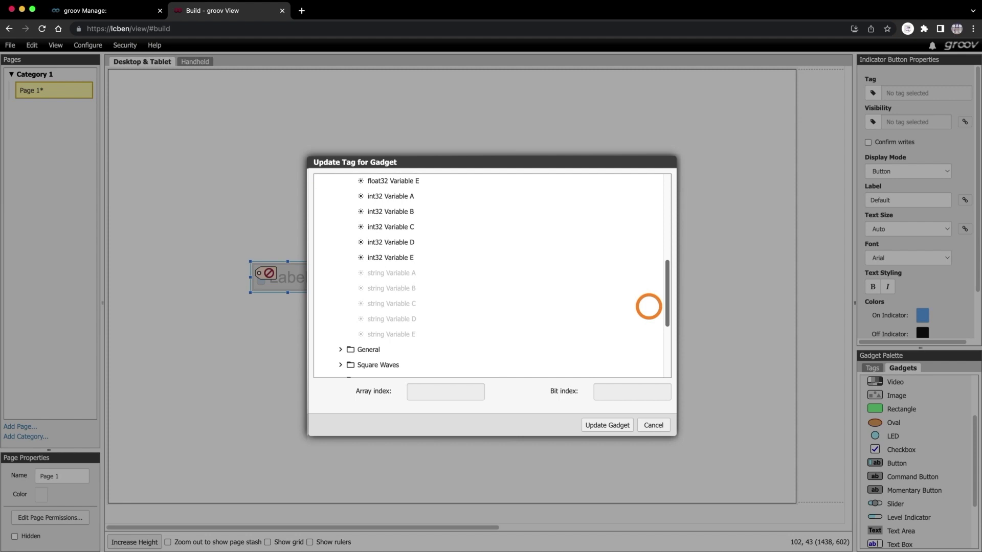
{"action": "left_click_drag", "start_coordinate": [648, 307], "coordinate": [651, 248]}
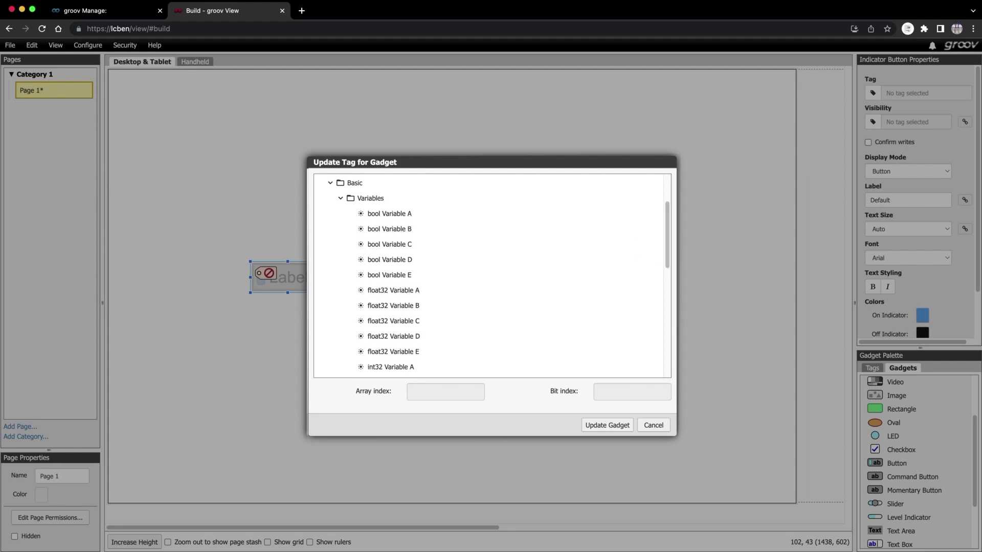
{"action": "left_click", "coordinate": [389, 213]}
{"action": "left_click", "coordinate": [598, 425]}
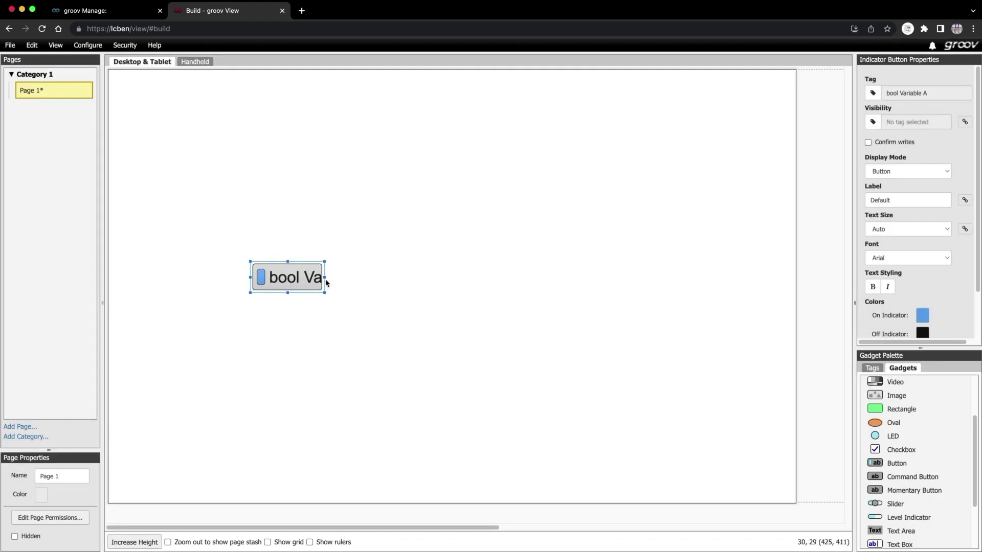
Step: Widen the indicator button, keep Button display mode, and change its label to 'Bool A'
{"action": "left_click_drag", "start_coordinate": [325, 277], "coordinate": [388, 277]}
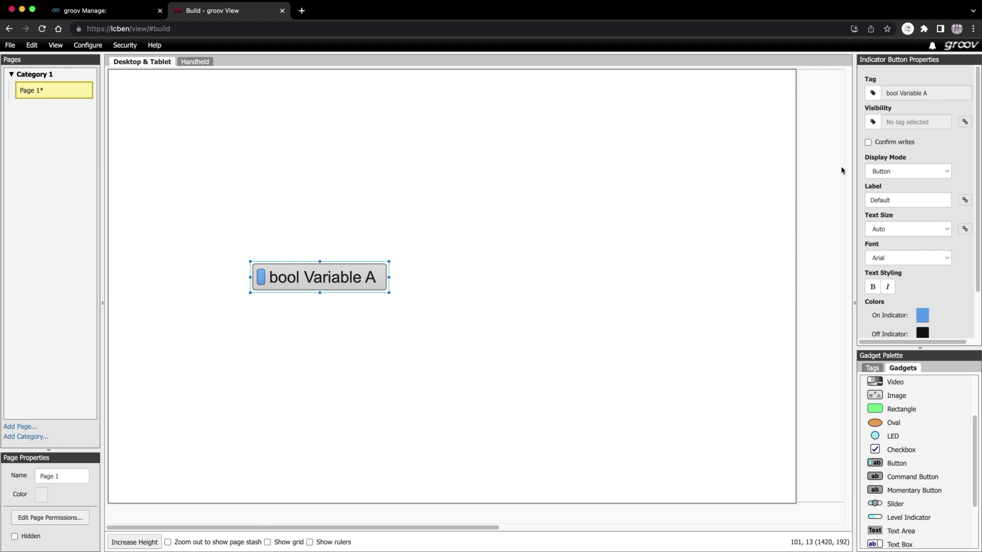
{"action": "left_click", "coordinate": [909, 171]}
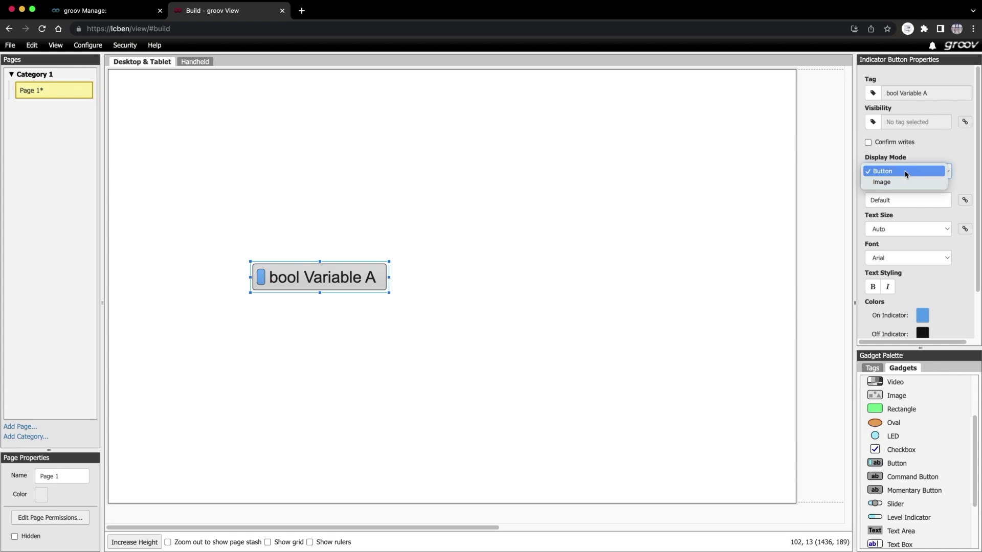
{"action": "left_click", "coordinate": [905, 173]}
{"action": "left_click", "coordinate": [877, 201]}
{"action": "left_click_drag", "start_coordinate": [878, 201], "coordinate": [867, 201]}
{"action": "key", "text": "BackSpace"}
{"action": "type", "text": "Bool A"}
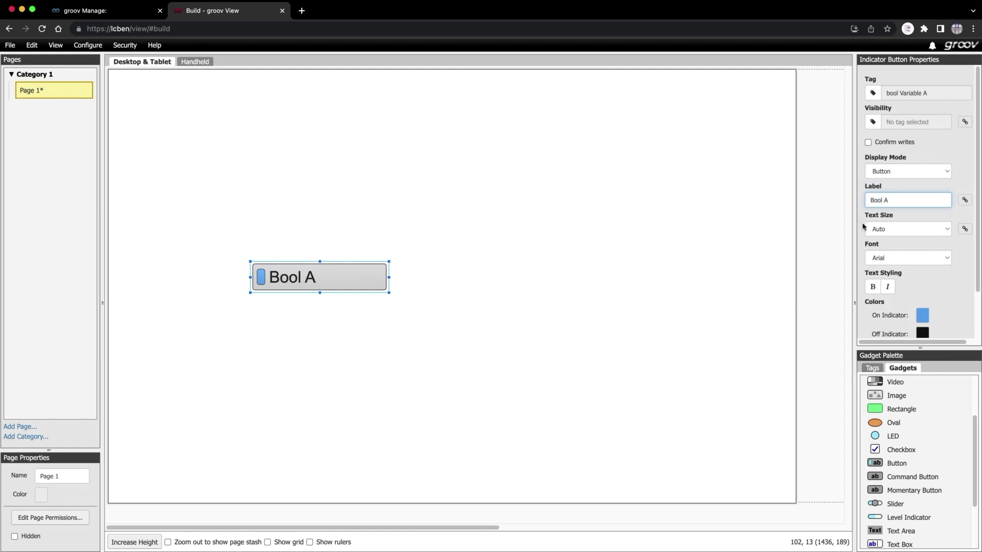
Step: Set the button label text size to 16, keeping the Arial font
{"action": "left_click", "coordinate": [890, 230]}
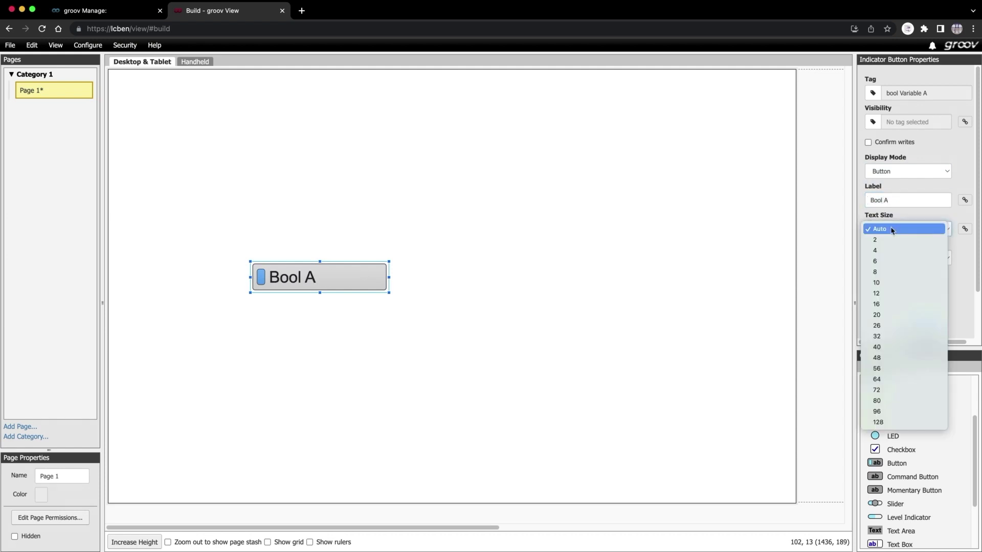
{"action": "left_click", "coordinate": [886, 306]}
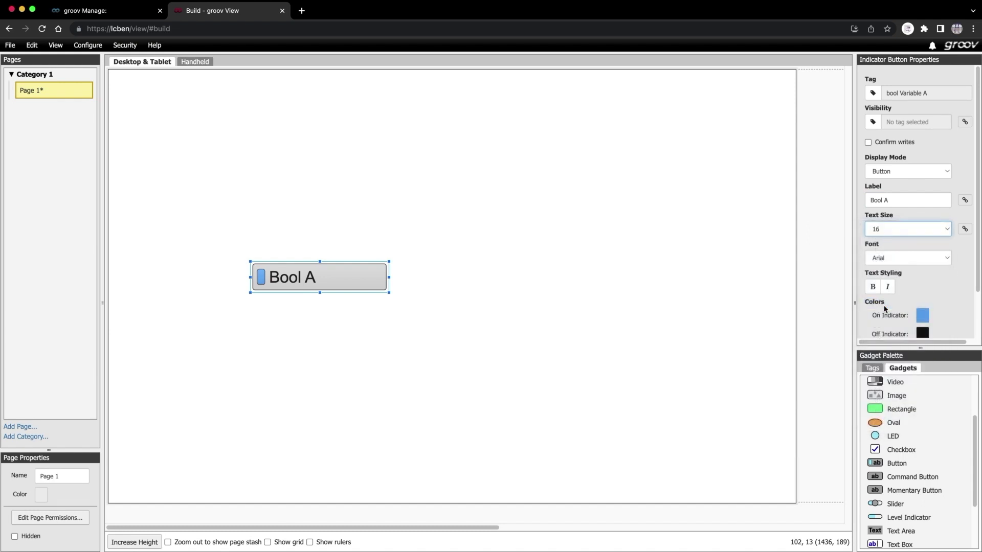
{"action": "left_click", "coordinate": [910, 259]}
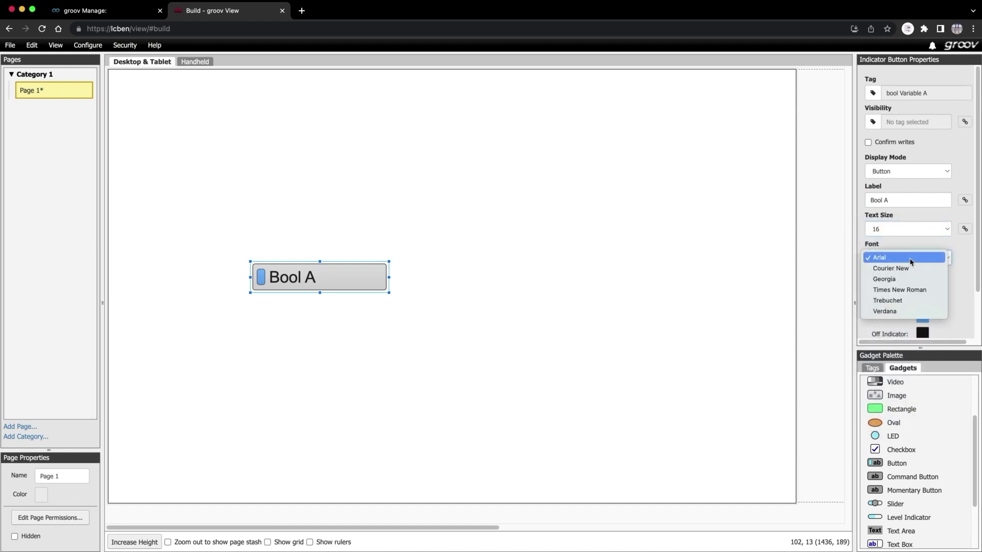
{"action": "left_click", "coordinate": [911, 258]}
Step: Make the button's on indicator green and its off indicator crimson
{"action": "scroll", "coordinate": [916, 285], "scroll_direction": "down", "scroll_amount": 3}
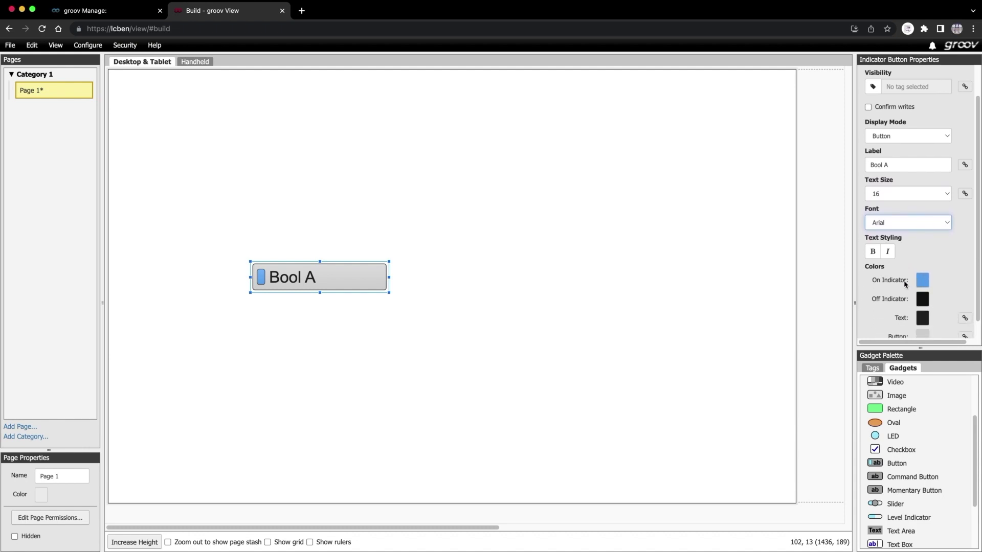
{"action": "scroll", "coordinate": [976, 278], "scroll_direction": "down", "scroll_amount": 1}
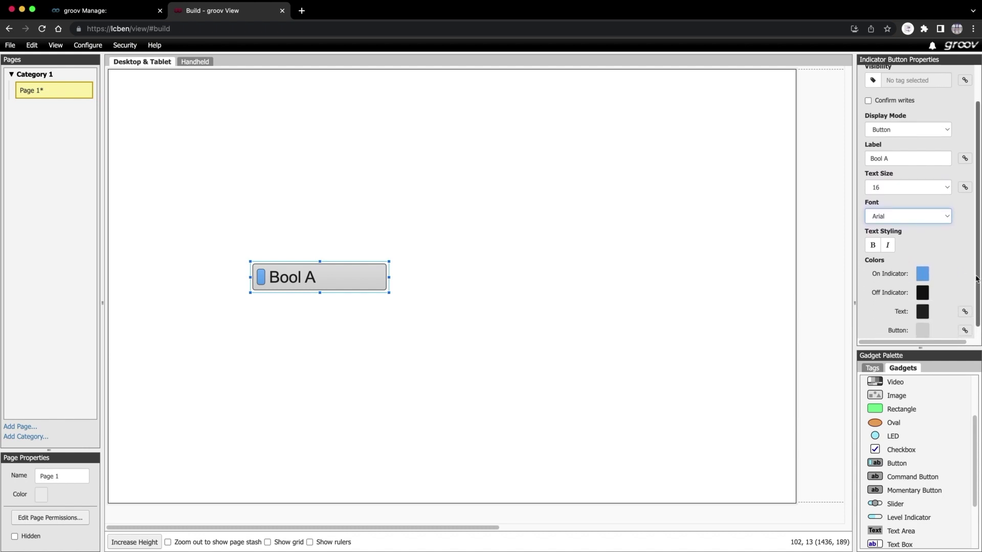
{"action": "left_click", "coordinate": [923, 262]}
{"action": "left_click", "coordinate": [836, 328]}
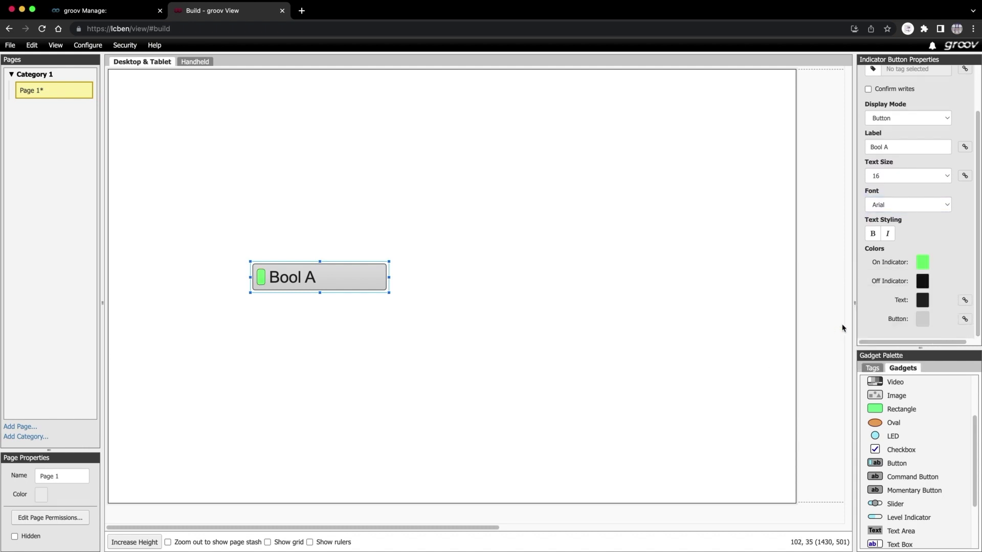
{"action": "left_click", "coordinate": [922, 283]}
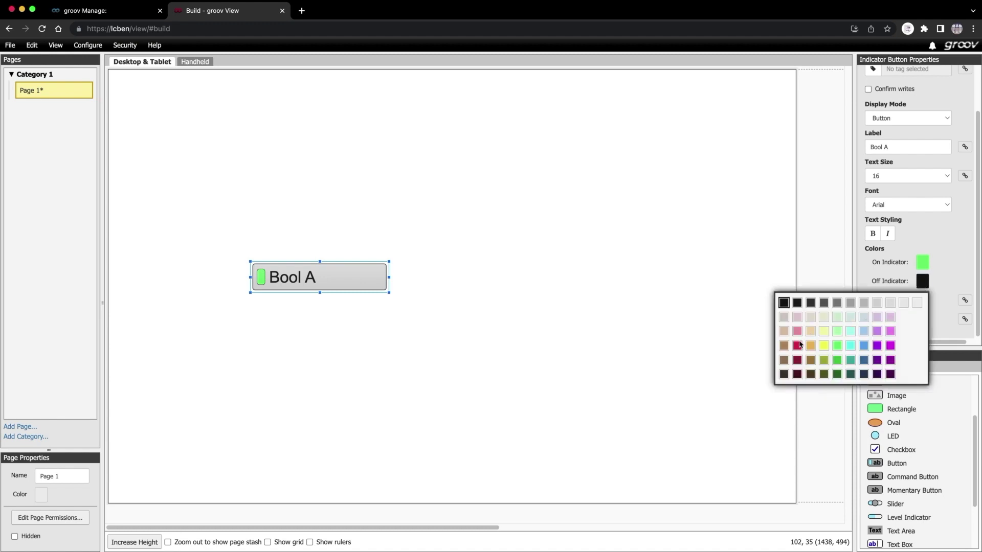
{"action": "left_click", "coordinate": [799, 344]}
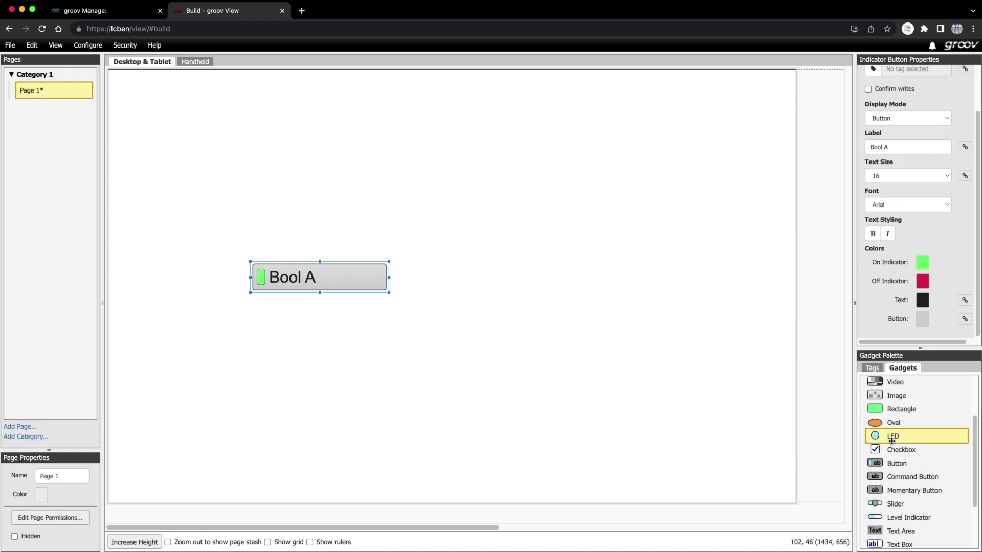
Step: Place an LED gadget beside the button and link it to bool Variable A
{"action": "left_click_drag", "start_coordinate": [892, 436], "coordinate": [534, 273]}
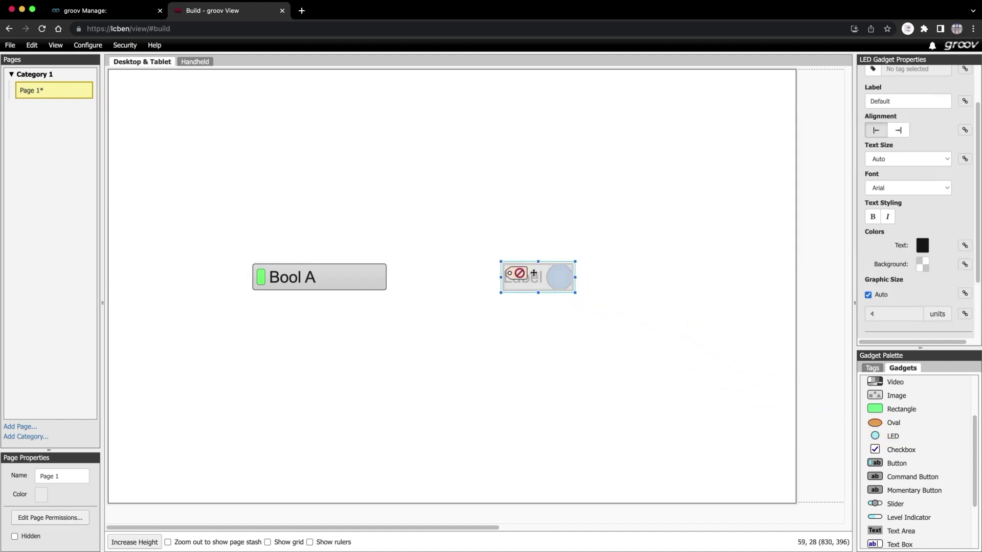
{"action": "left_click", "coordinate": [518, 273]}
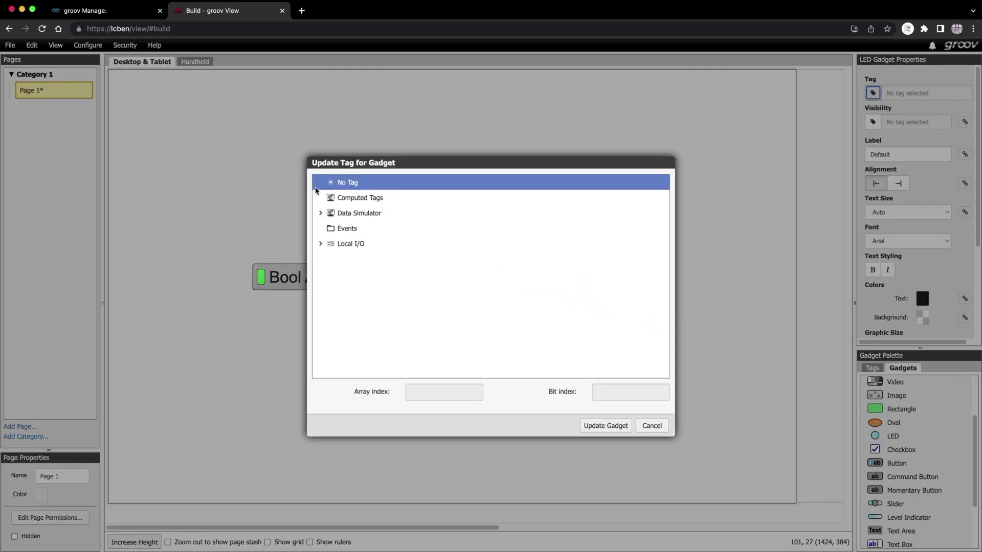
{"action": "left_click", "coordinate": [320, 212]}
{"action": "left_click", "coordinate": [328, 228]}
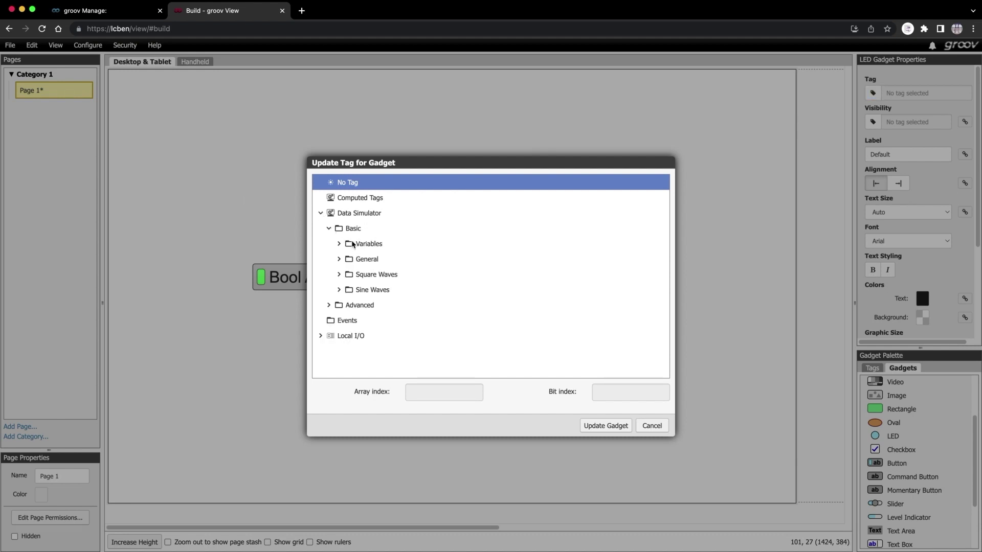
{"action": "left_click", "coordinate": [339, 244]}
{"action": "left_click", "coordinate": [384, 258]}
{"action": "left_click", "coordinate": [628, 428]}
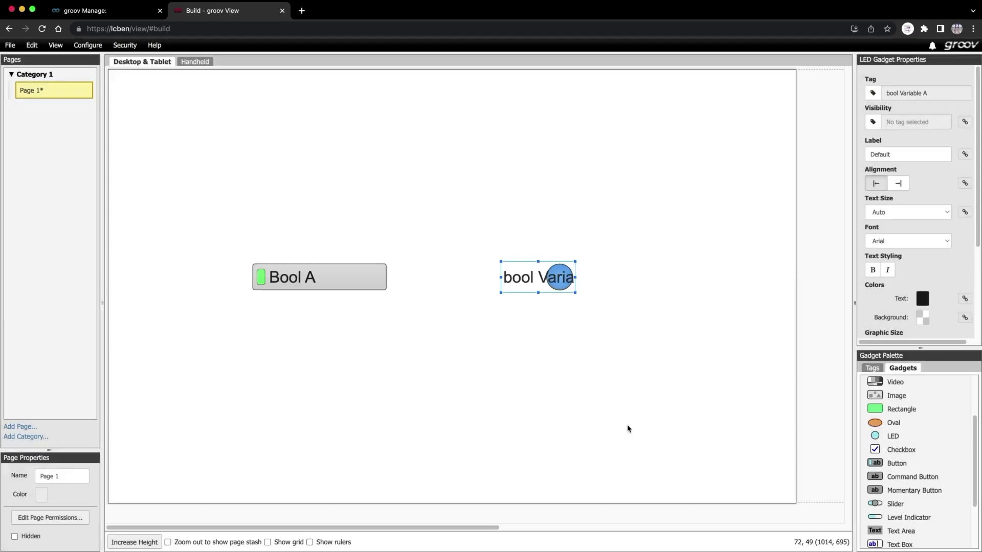
Step: Widen the LED and label it 'Bool A' at text size 16
{"action": "left_click_drag", "start_coordinate": [500, 277], "coordinate": [435, 278]}
{"action": "left_click", "coordinate": [867, 154]}
{"action": "double_click", "coordinate": [867, 154]}
{"action": "key", "text": "BackSpace"}
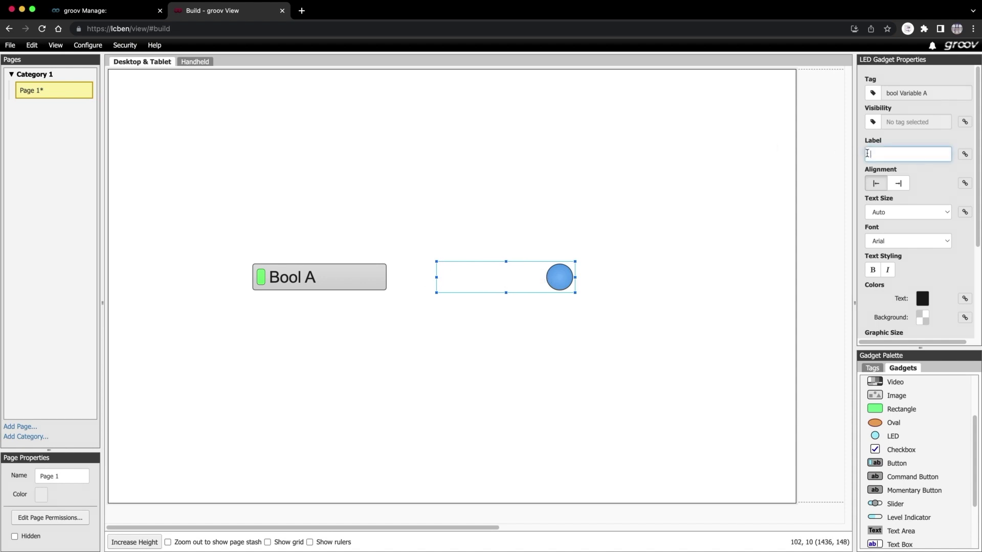
{"action": "type", "text": "Bool A"}
{"action": "left_click", "coordinate": [890, 217]}
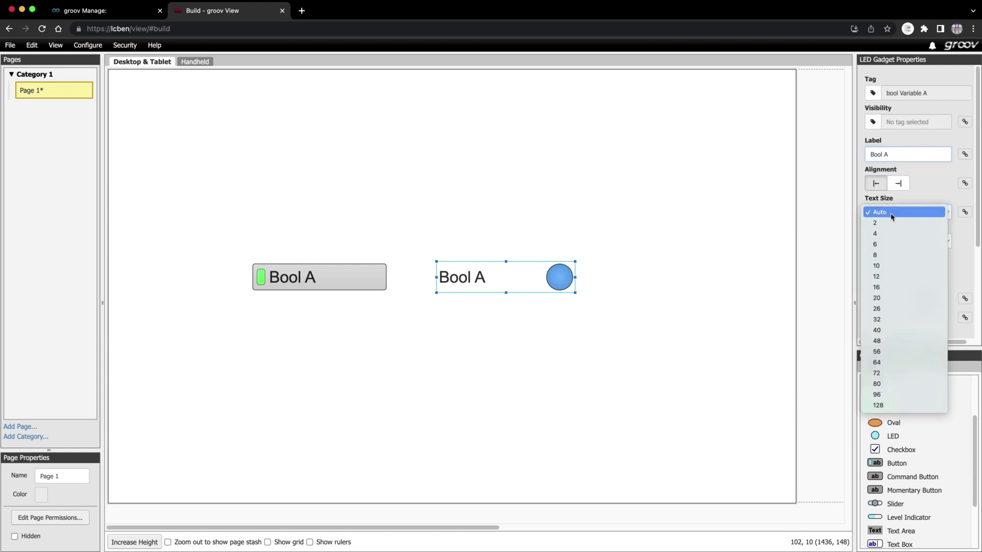
{"action": "left_click", "coordinate": [886, 286]}
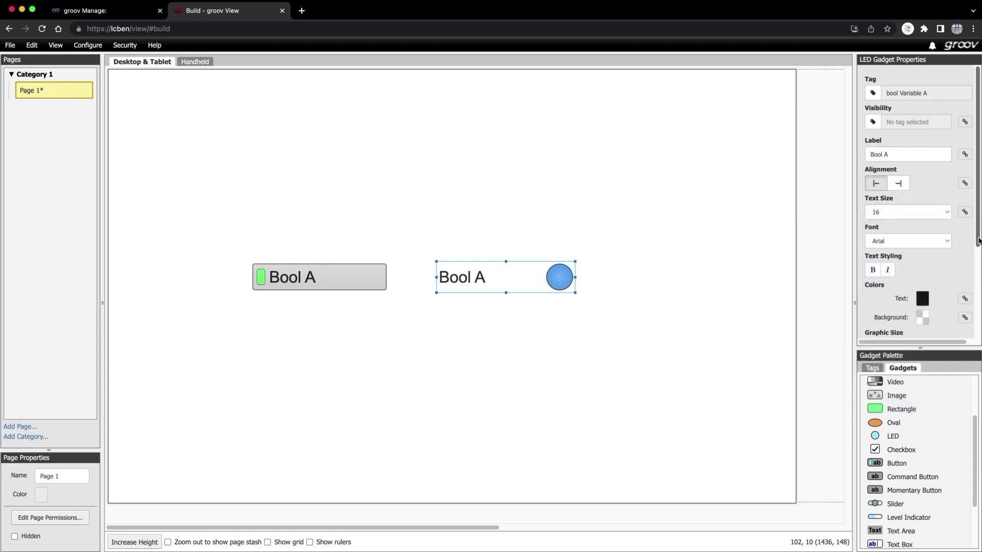
Step: Resize and reposition the LED gadget, turning off automatic LED graphic sizing
{"action": "scroll", "coordinate": [978, 258], "scroll_direction": "down", "scroll_amount": 2}
{"action": "left_click_drag", "start_coordinate": [977, 259], "coordinate": [978, 341]}
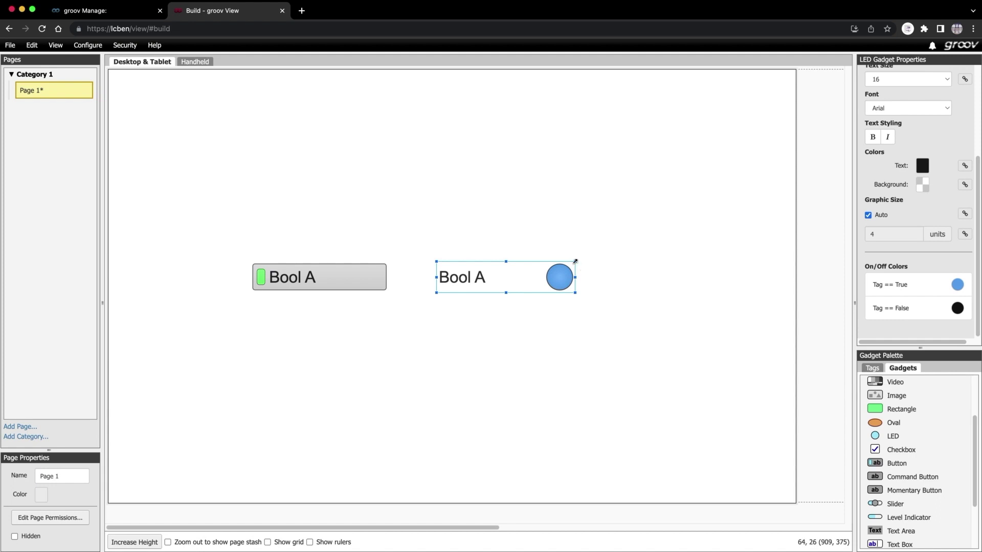
{"action": "left_click_drag", "start_coordinate": [576, 260], "coordinate": [604, 232]}
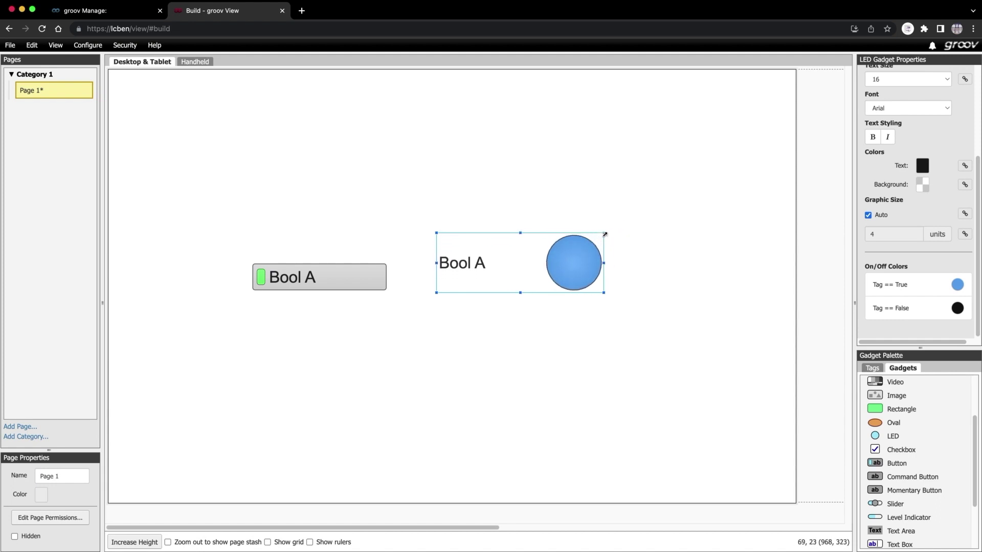
{"action": "left_click", "coordinate": [868, 215]}
{"action": "left_click", "coordinate": [866, 235]}
{"action": "left_click", "coordinate": [622, 253]}
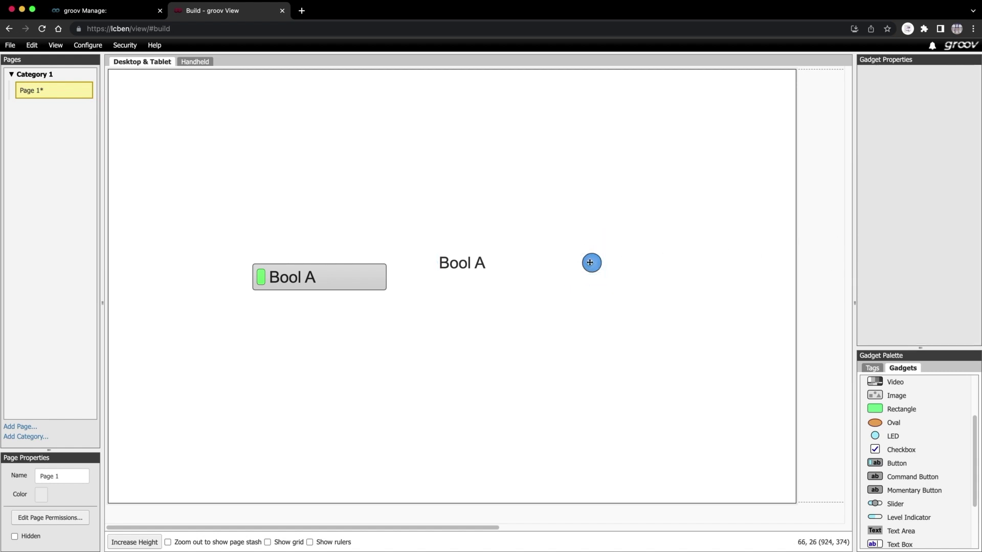
{"action": "left_click", "coordinate": [590, 263]}
{"action": "left_click_drag", "start_coordinate": [546, 239], "coordinate": [509, 277]}
Step: Set the LED colour to green for Tag == True and red for Tag == False
{"action": "scroll", "coordinate": [954, 235], "scroll_direction": "down", "scroll_amount": 3}
{"action": "left_click", "coordinate": [957, 285]}
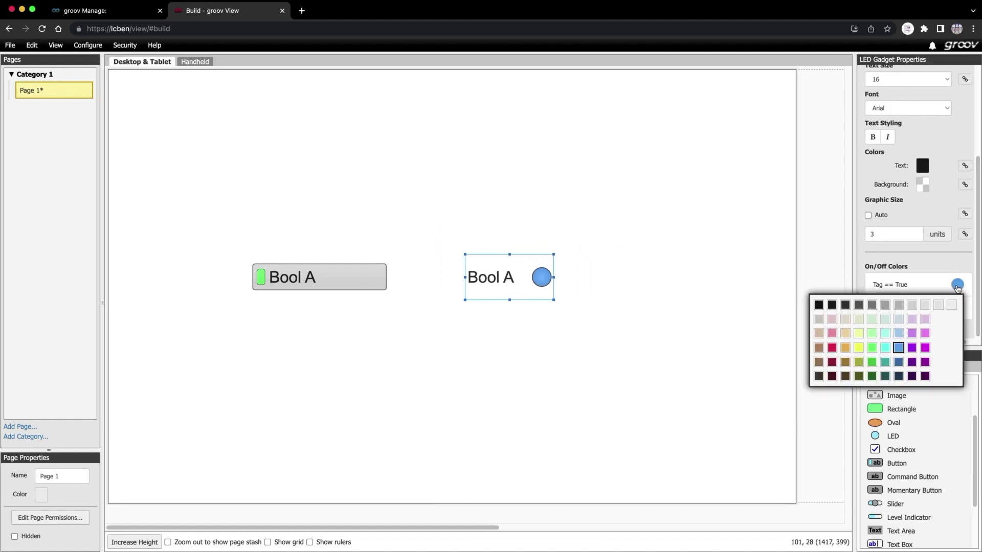
{"action": "left_click", "coordinate": [872, 348]}
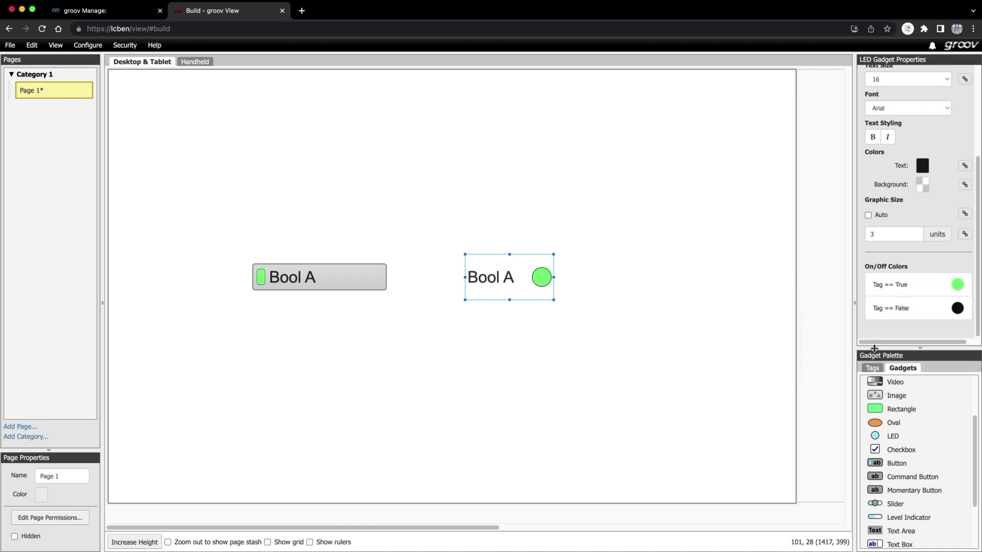
{"action": "left_click", "coordinate": [957, 308]}
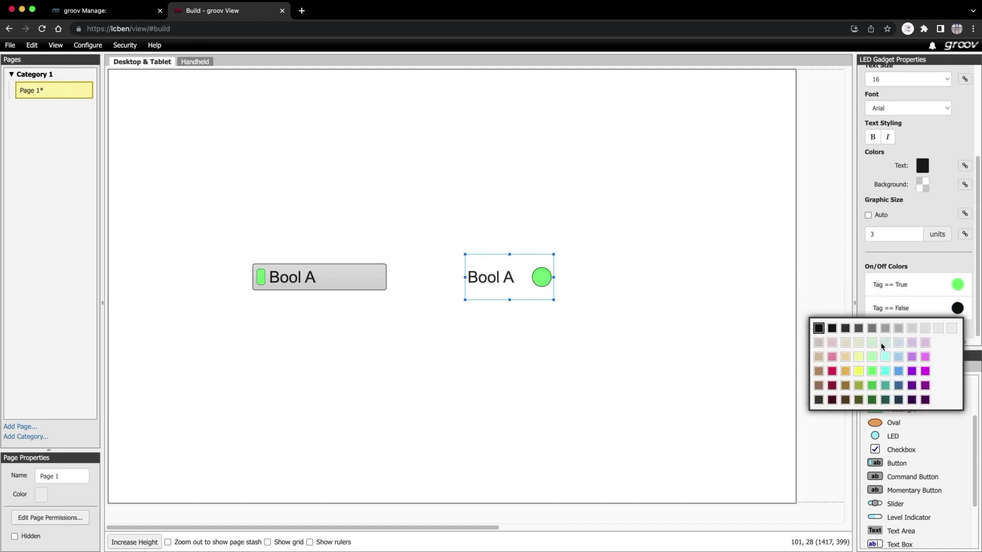
{"action": "left_click", "coordinate": [833, 372]}
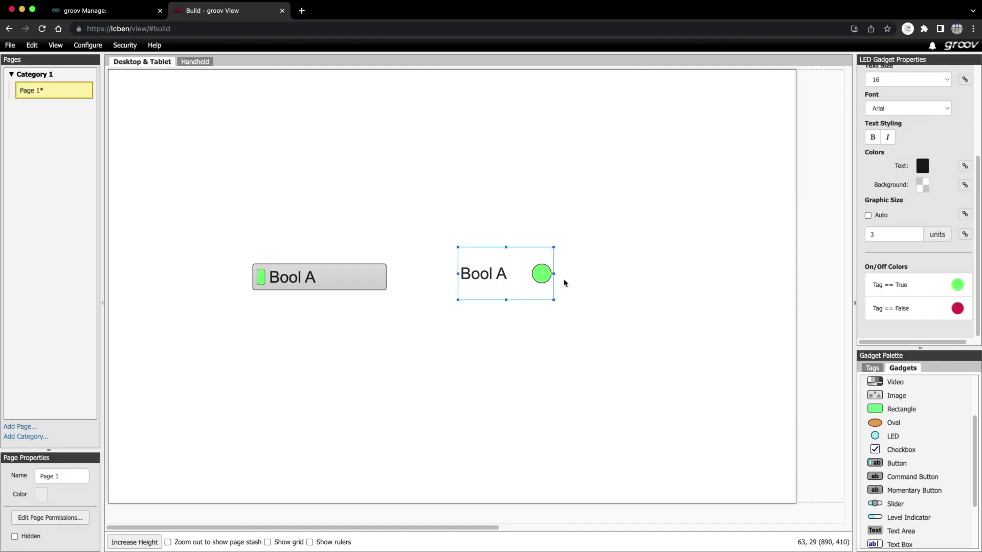
Step: Save all changes, switch to runtime, and toggle Bool A on then off to test the LED
{"action": "left_click", "coordinate": [19, 46]}
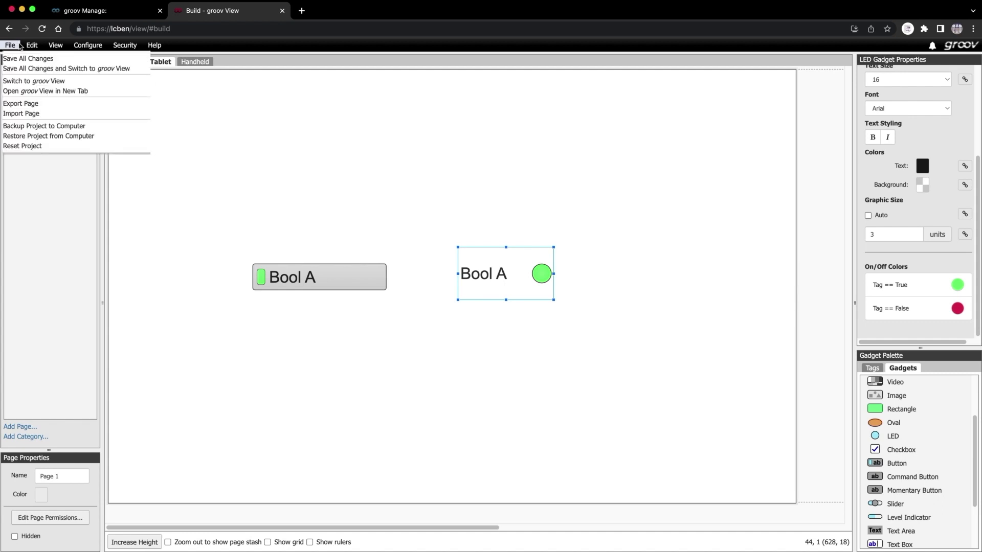
{"action": "left_click", "coordinate": [15, 69]}
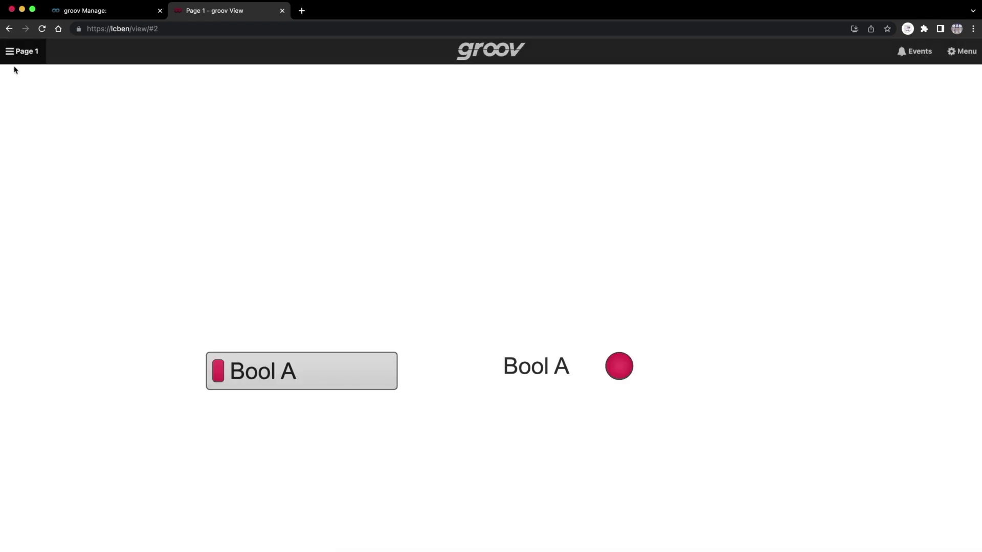
{"action": "left_click", "coordinate": [255, 375]}
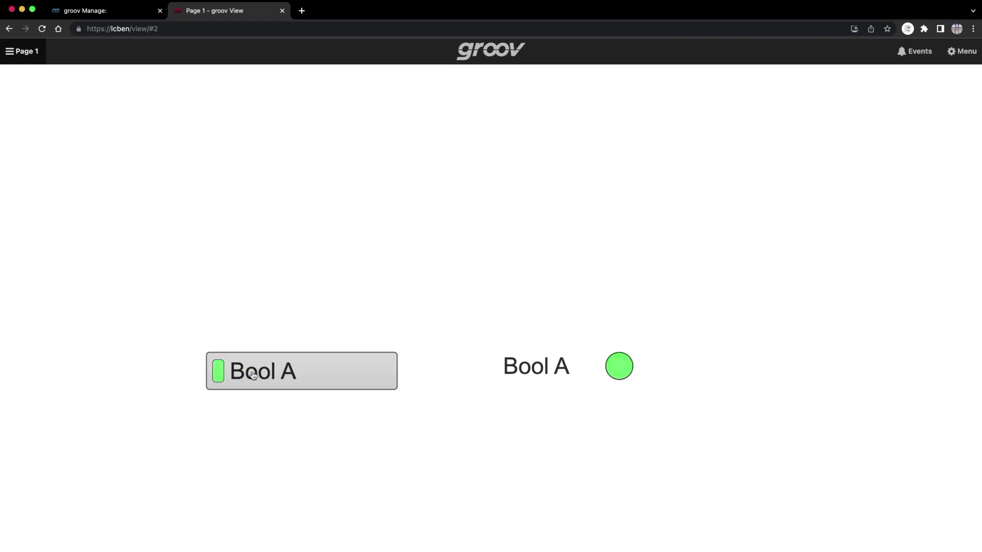
{"action": "left_click", "coordinate": [252, 375]}
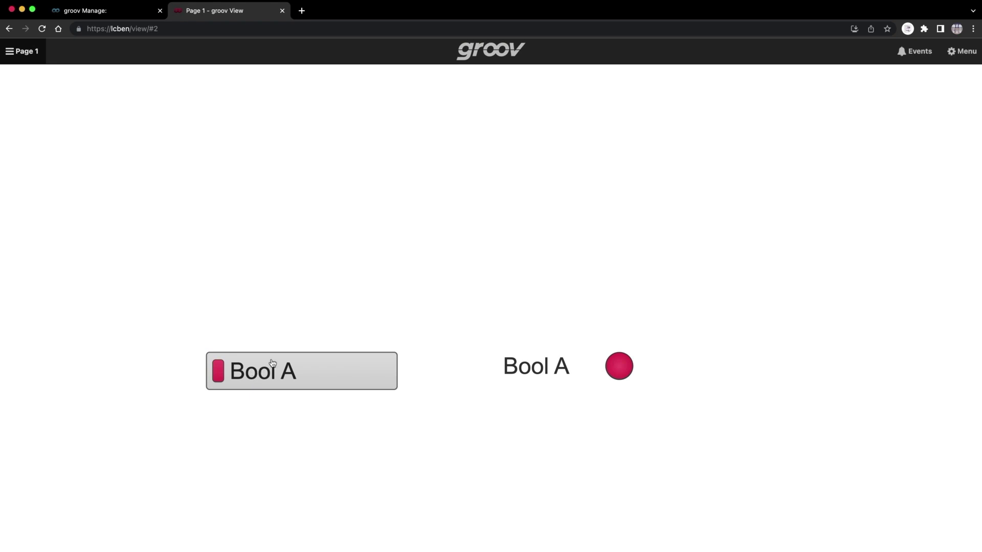
Step: Return to Build mode, move the Bool A LED and button lower in the Handheld layout, then go back to Desktop & Tablet
{"action": "left_click", "coordinate": [955, 58]}
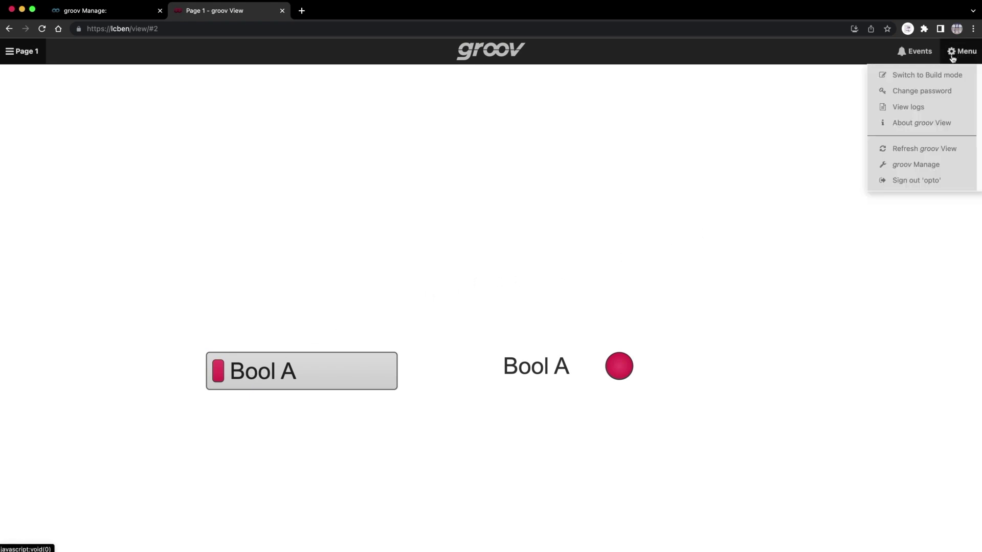
{"action": "left_click", "coordinate": [943, 76]}
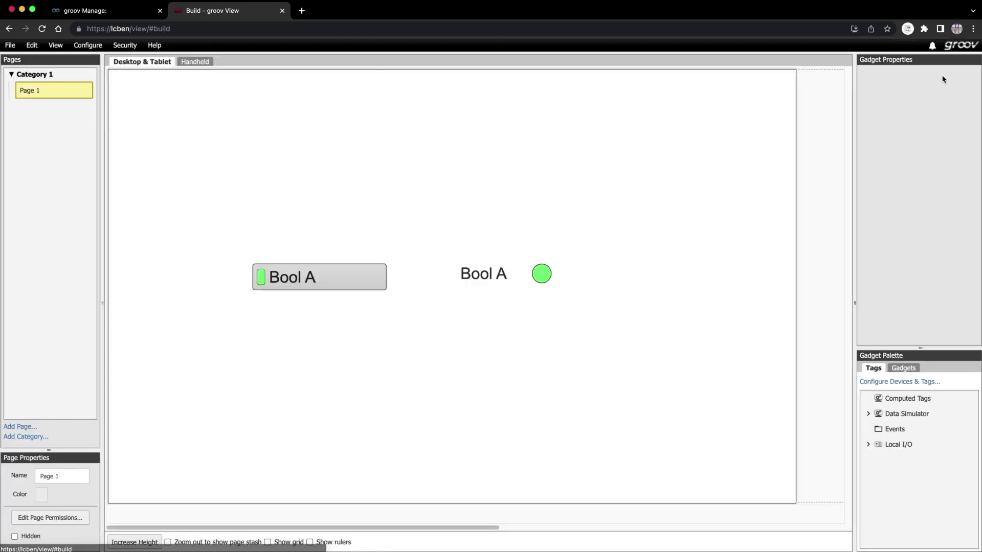
{"action": "left_click", "coordinate": [199, 66]}
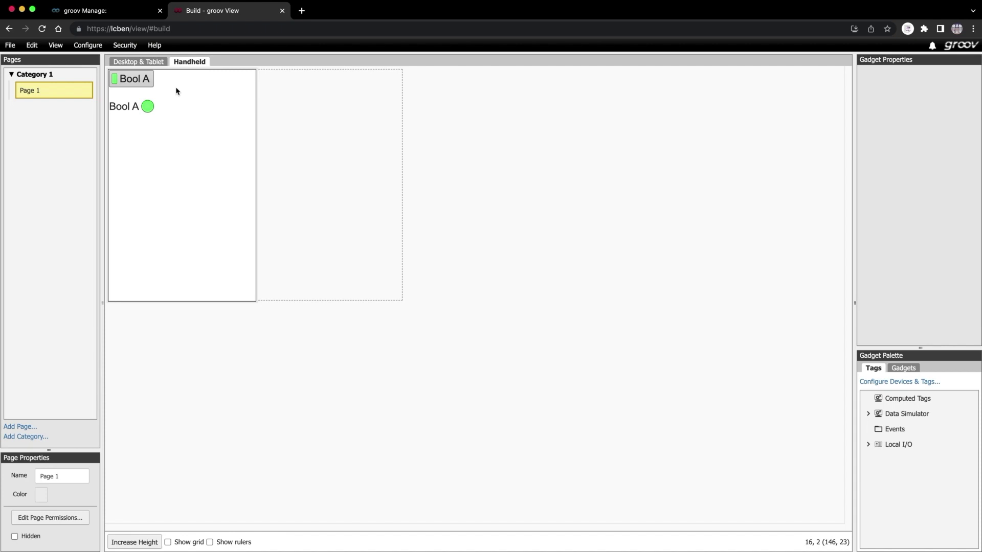
{"action": "left_click_drag", "start_coordinate": [129, 106], "coordinate": [170, 185]}
{"action": "left_click_drag", "start_coordinate": [152, 79], "coordinate": [171, 153]}
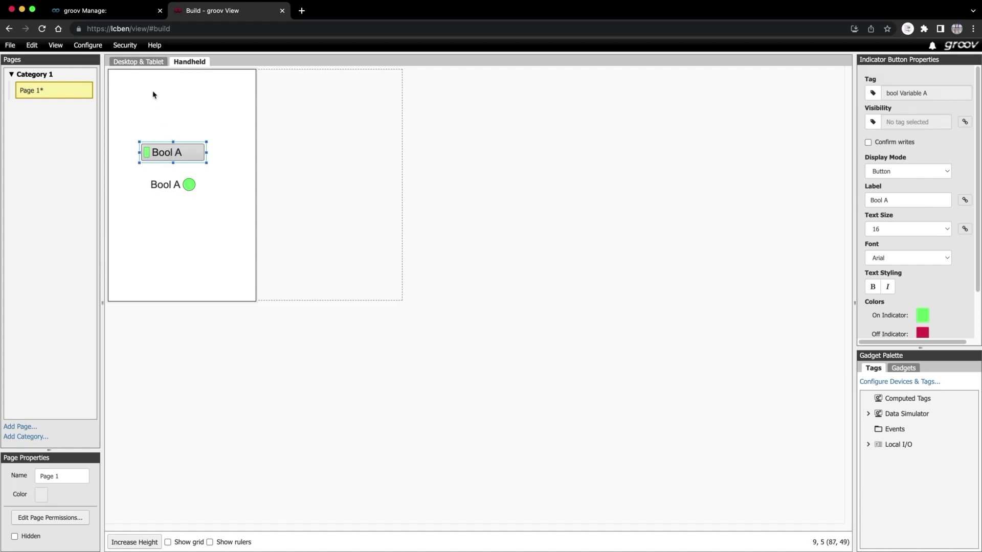
{"action": "left_click", "coordinate": [158, 65]}
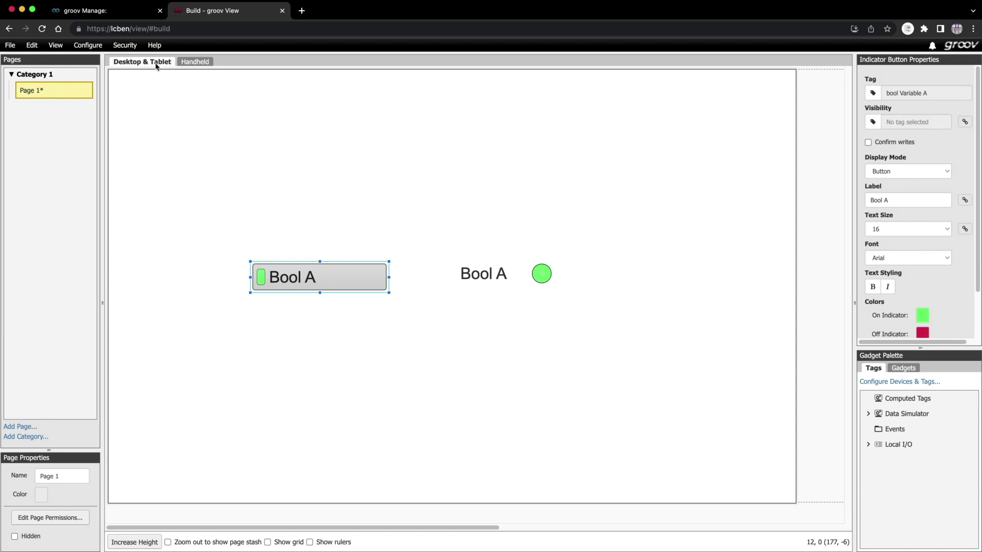
Step: Save all changes from the File menu so Page 1 appears on the EPIC and phone
{"action": "left_click", "coordinate": [11, 47]}
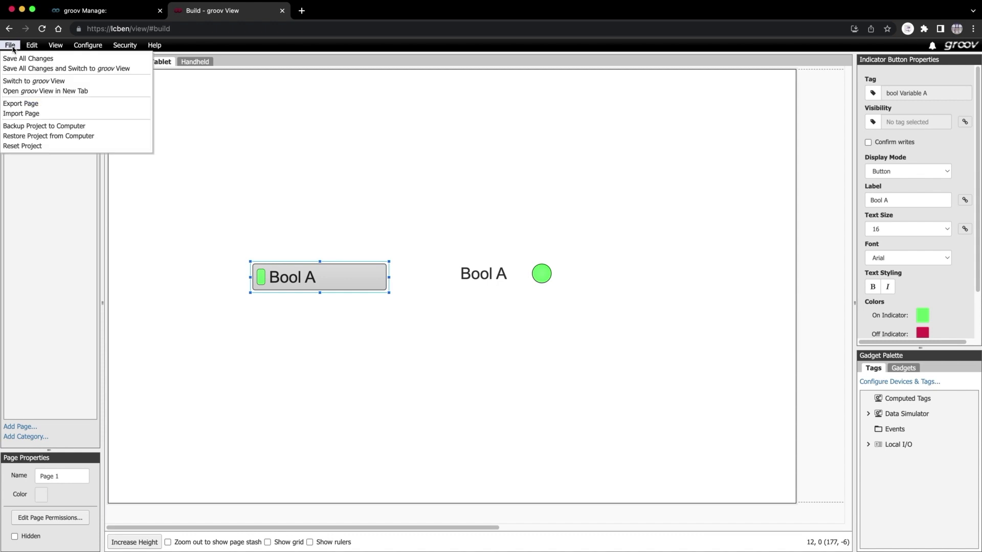
{"action": "left_click", "coordinate": [12, 60]}
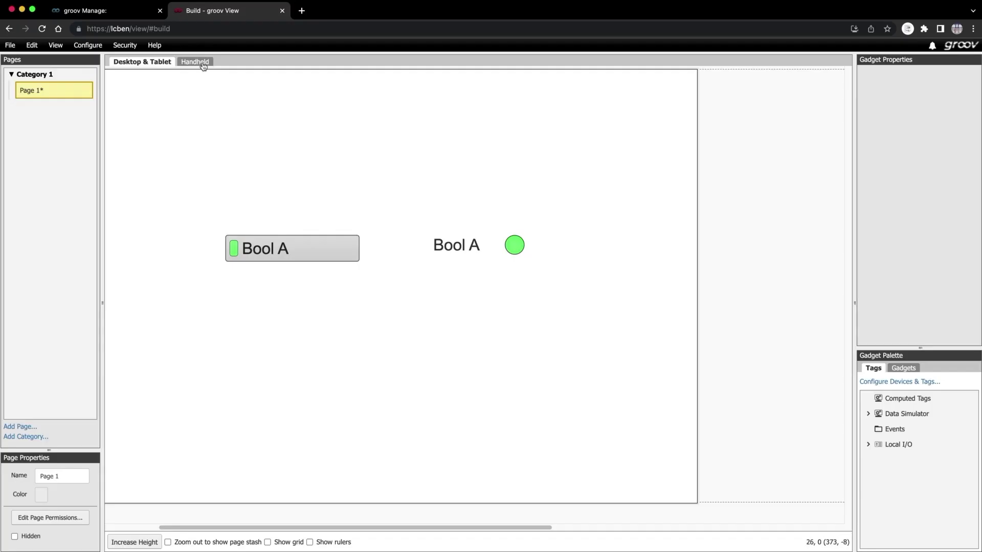
Step: In the Handheld layout, select both Bool A gadgets and move them off the page into the stash
{"action": "left_click", "coordinate": [203, 64]}
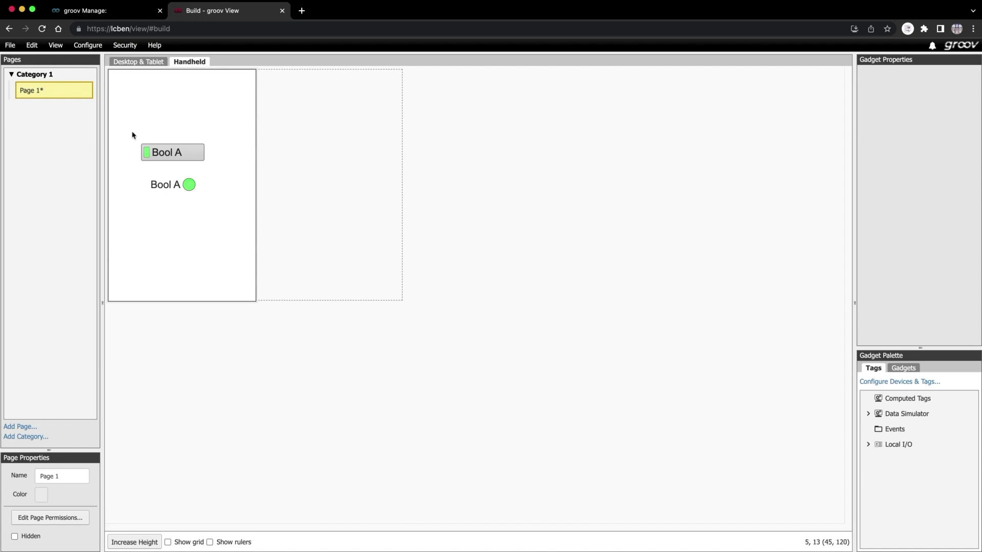
{"action": "left_click_drag", "start_coordinate": [133, 133], "coordinate": [182, 214]}
{"action": "left_click_drag", "start_coordinate": [158, 155], "coordinate": [310, 150]}
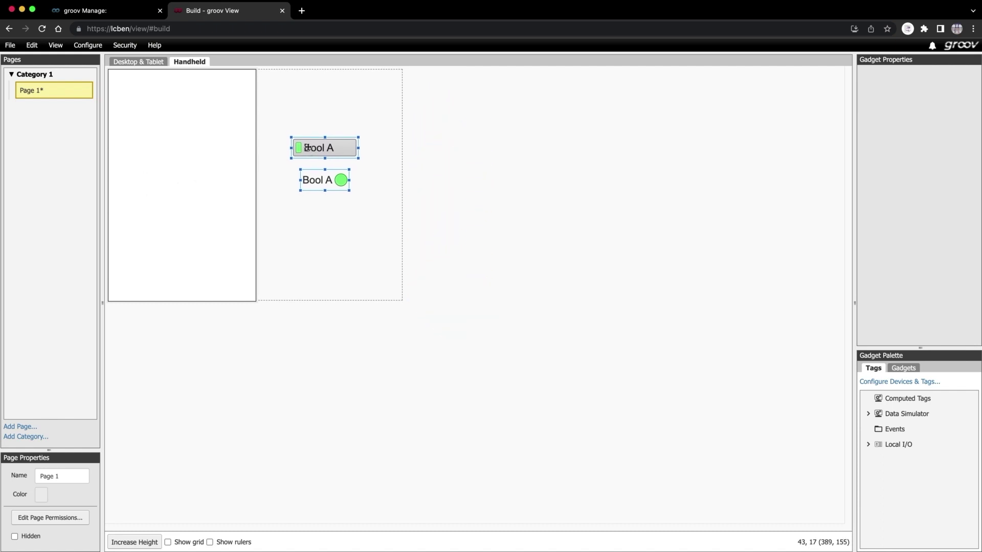
Step: In the Desktop & Tablet layout, move the Bool A LED and Bool A button into the stash
{"action": "left_click", "coordinate": [145, 63]}
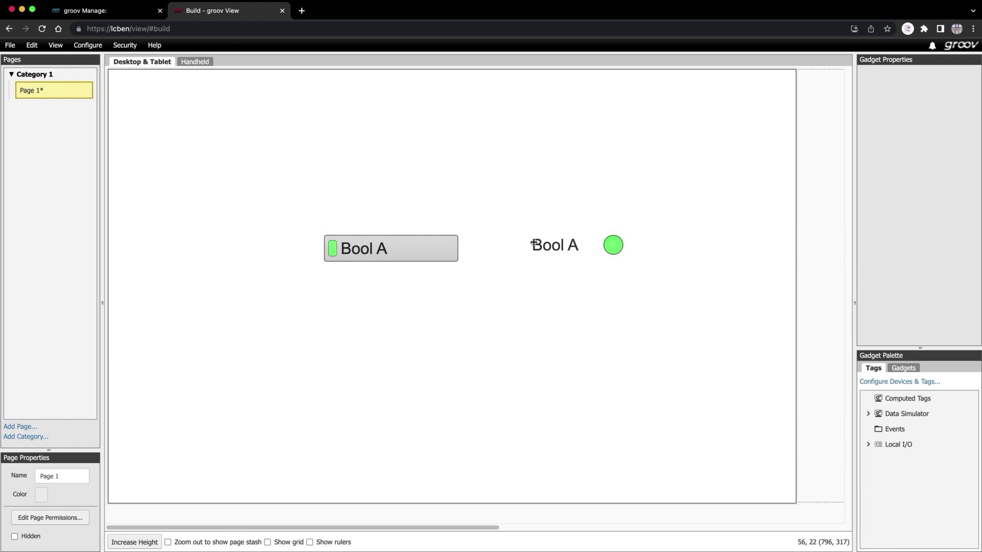
{"action": "left_click_drag", "start_coordinate": [534, 243], "coordinate": [798, 166]}
{"action": "left_click_drag", "start_coordinate": [416, 252], "coordinate": [893, 234]}
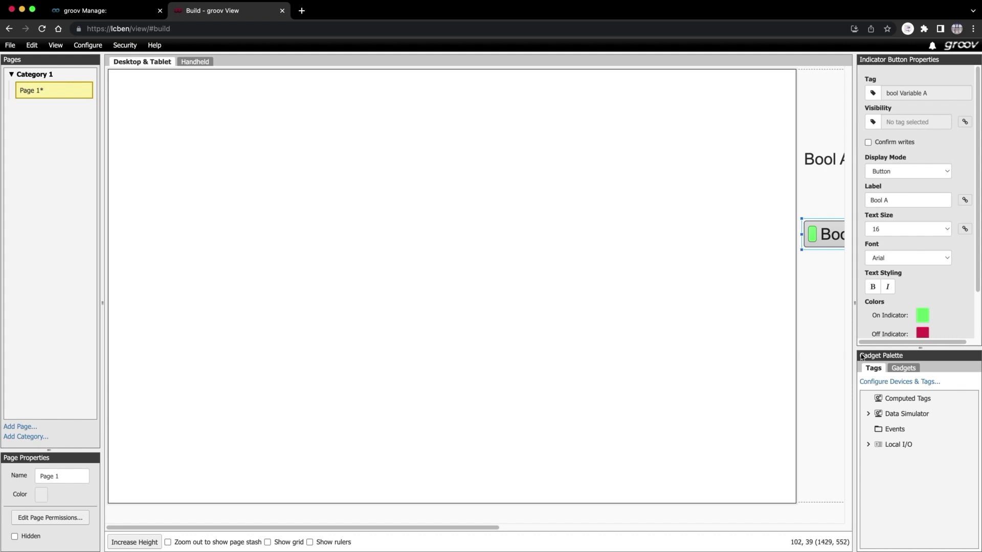
Step: Drag an Image gadget from the Gadgets palette into the middle of Page 1
{"action": "left_click", "coordinate": [907, 368]}
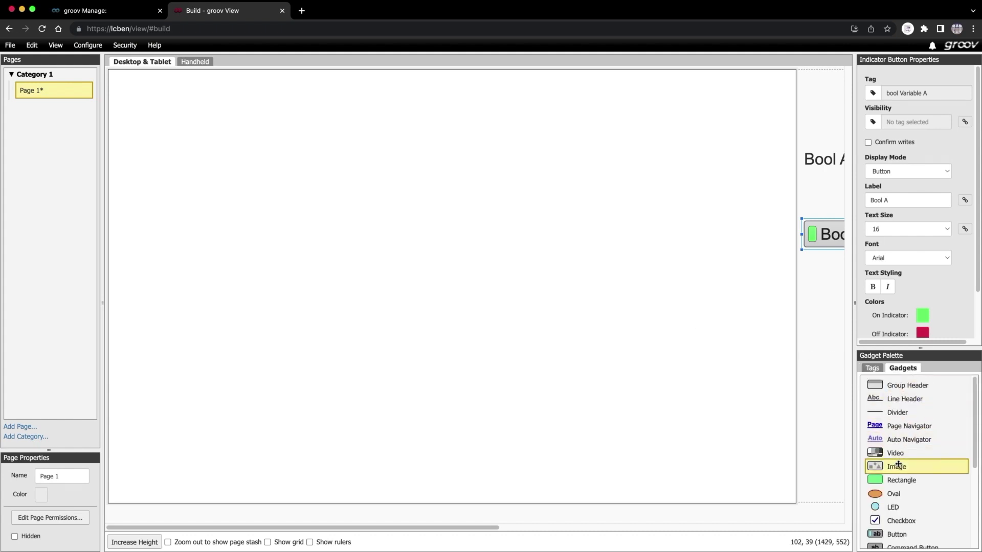
{"action": "left_click_drag", "start_coordinate": [895, 467], "coordinate": [391, 190]}
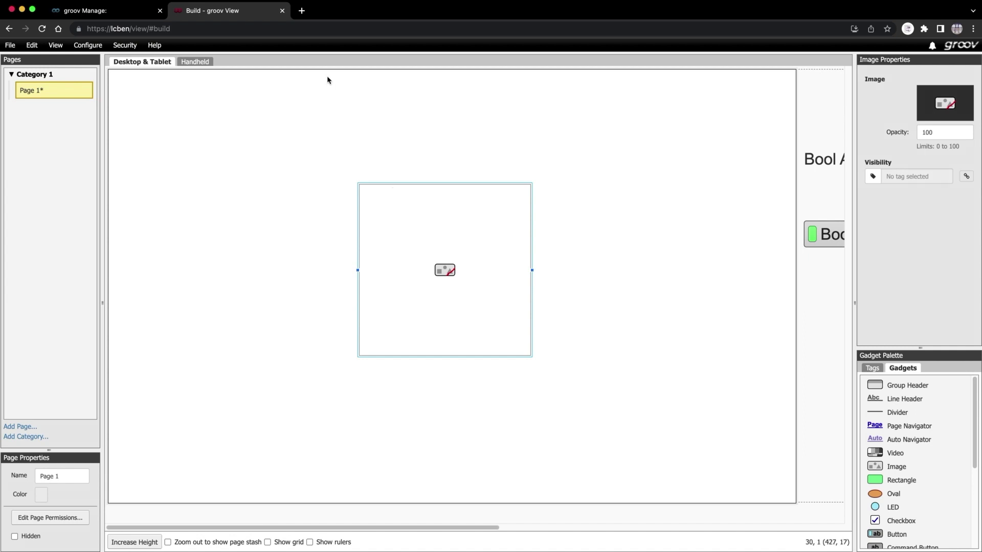
Step: In a new browser tab, go to the Opto 22 website's Support Resources & Tools page
{"action": "left_click", "coordinate": [302, 11]}
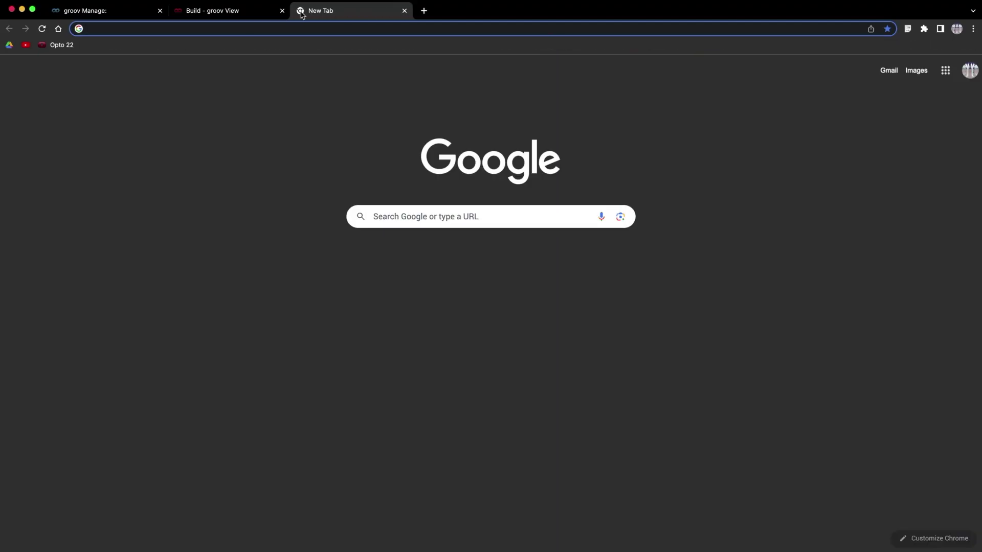
{"action": "left_click", "coordinate": [53, 45]}
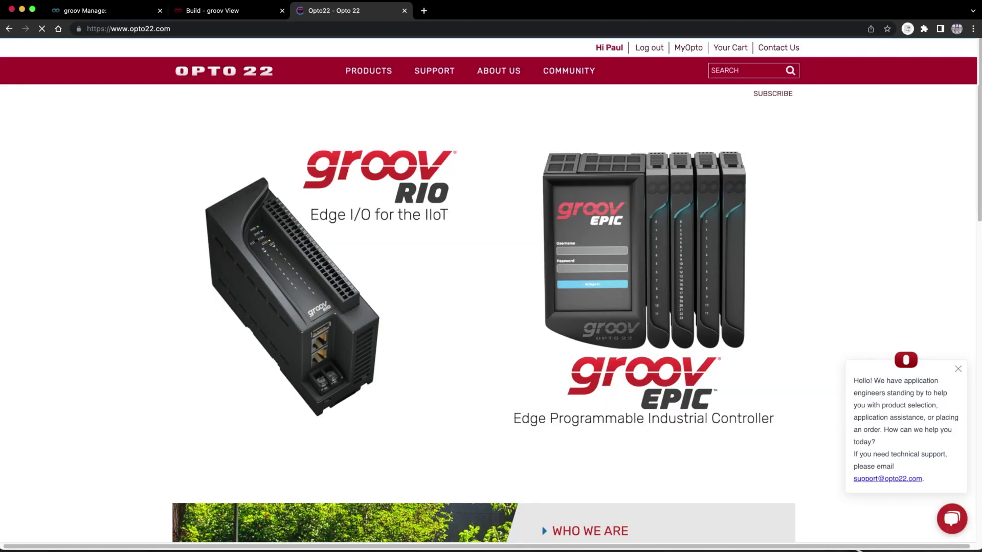
{"action": "left_click", "coordinate": [434, 70]}
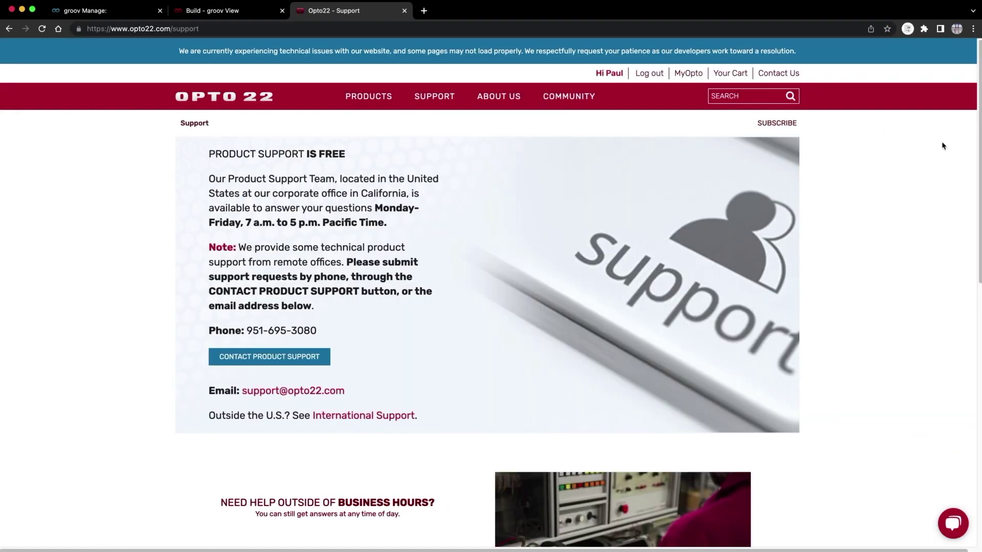
{"action": "scroll", "coordinate": [946, 147], "scroll_direction": "down", "scroll_amount": 3}
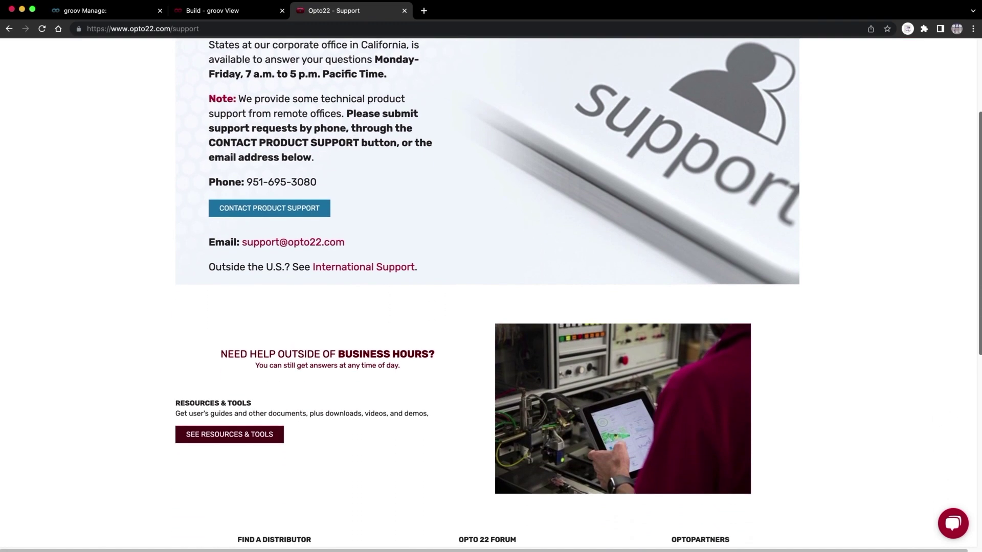
{"action": "left_click", "coordinate": [265, 413]}
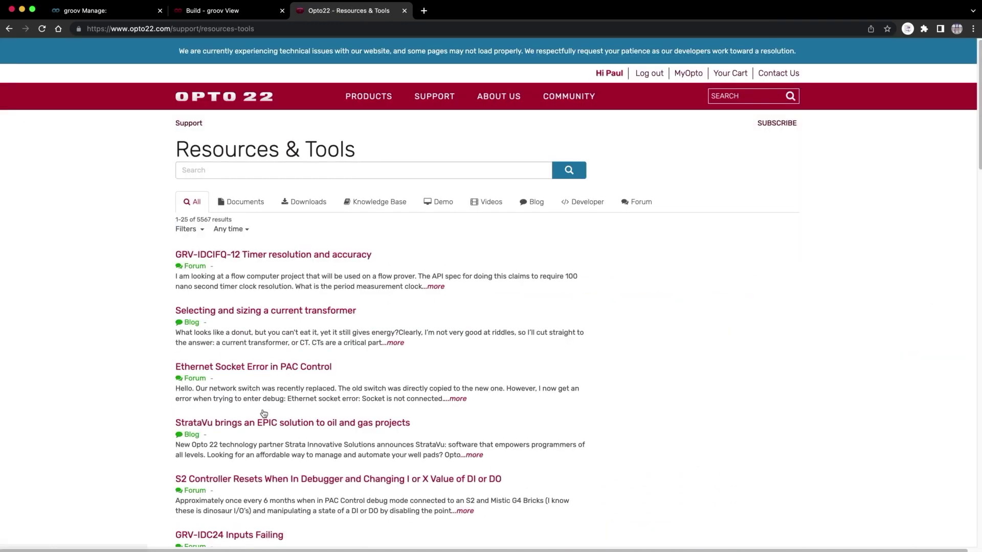
Step: Search the resources for 'SVG Library' and open the SVG Image Library result
{"action": "left_click", "coordinate": [255, 169]}
{"action": "type", "text": "s"}
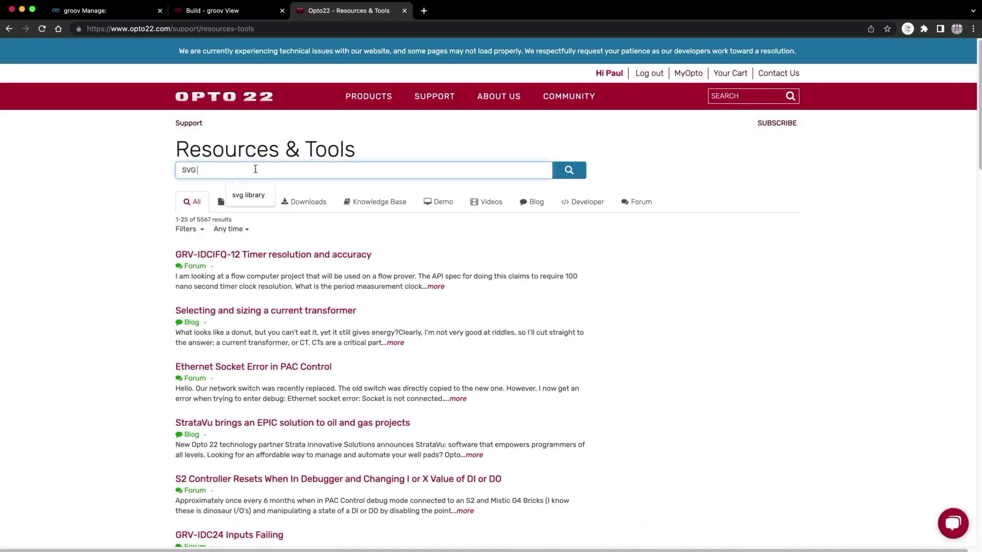
{"action": "type", "text": "VG Library"}
{"action": "key", "text": "Return"}
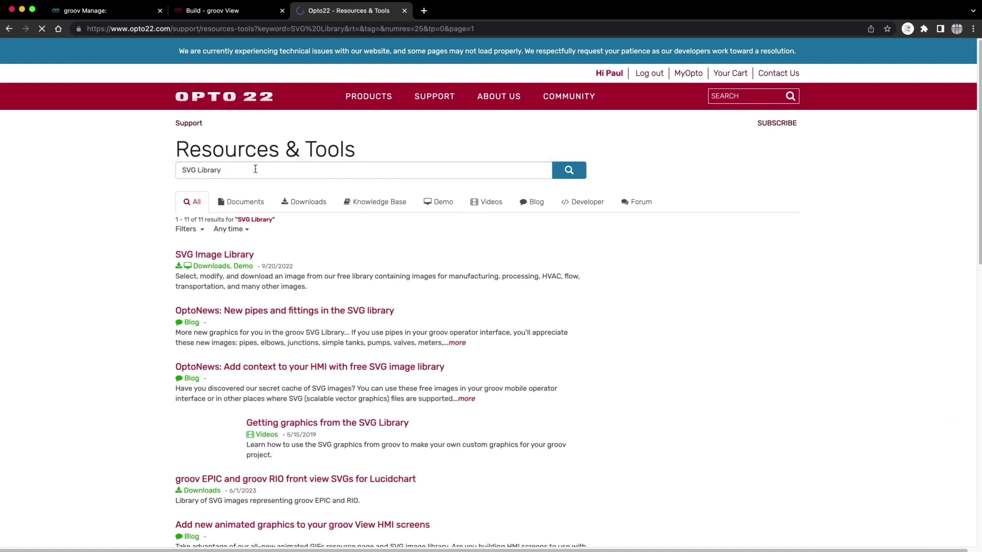
{"action": "left_click", "coordinate": [200, 255]}
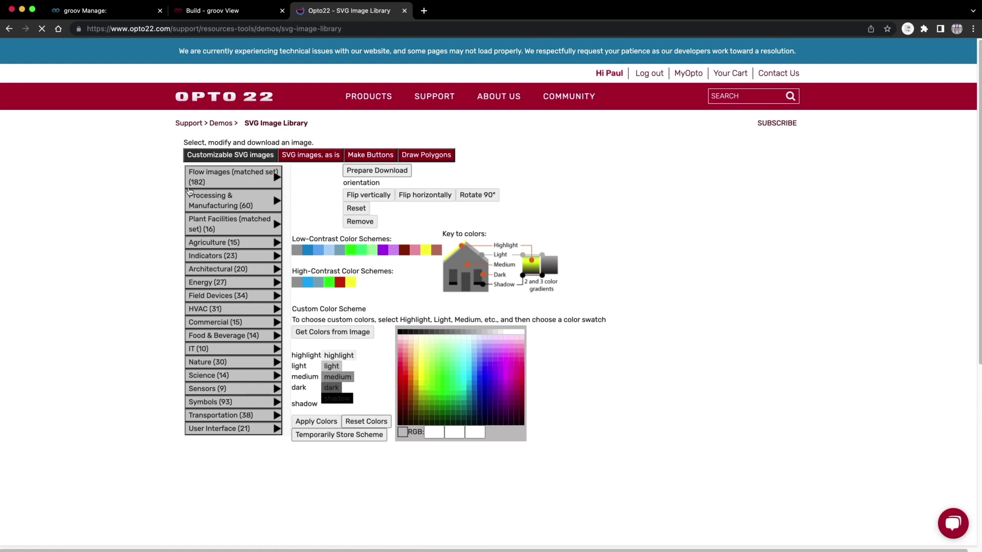
Step: Browse the Flow, Processing & Manufacturing, Agriculture, HVAC and Transportation image categories
{"action": "left_click", "coordinate": [270, 177]}
{"action": "mouse_move", "coordinate": [429, 173]}
{"action": "left_mouse_down"}
{"action": "mouse_move", "coordinate": [430, 266]}
{"action": "mouse_move", "coordinate": [430, 169]}
{"action": "left_mouse_up"}
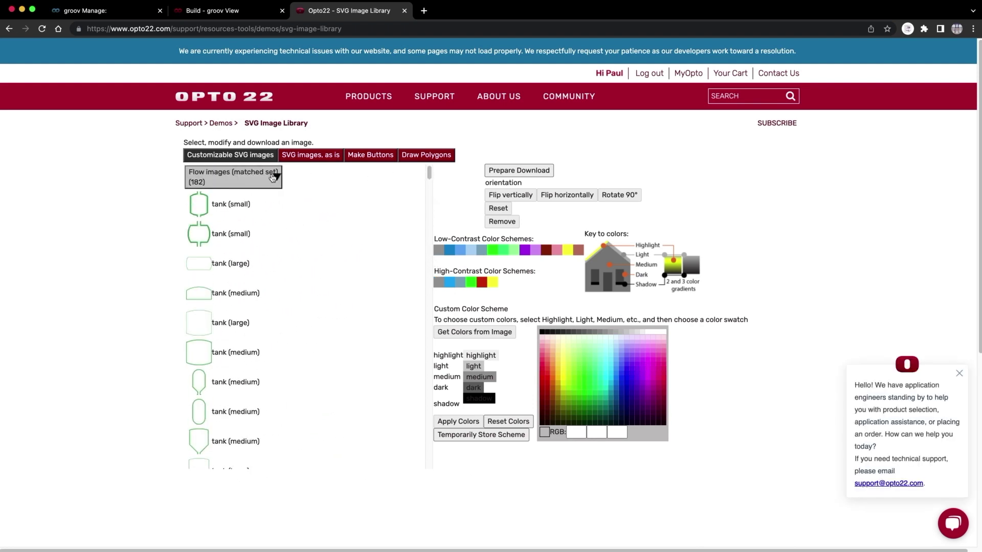
{"action": "left_click", "coordinate": [276, 177]}
{"action": "left_click", "coordinate": [277, 201]}
{"action": "left_click", "coordinate": [277, 202]}
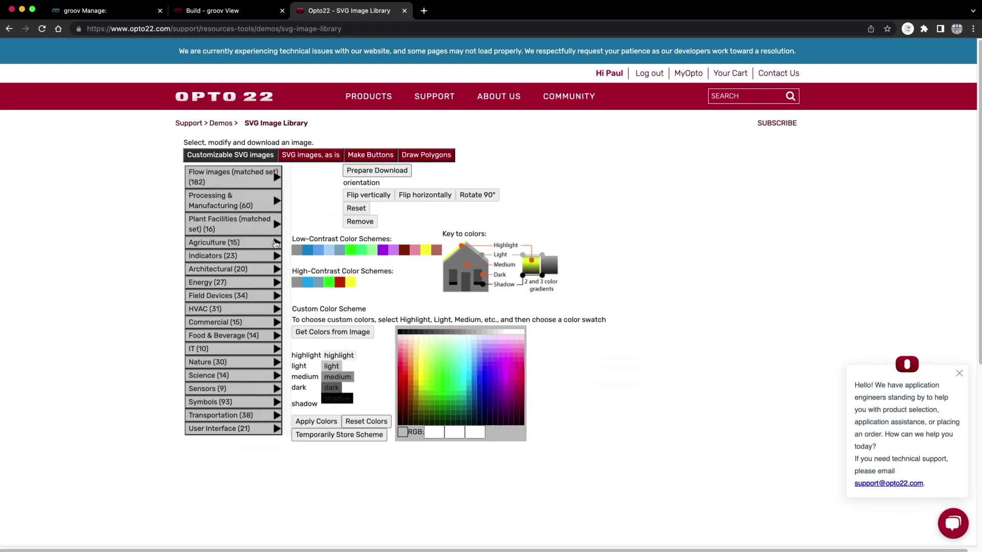
{"action": "left_click", "coordinate": [276, 244]}
{"action": "left_click", "coordinate": [275, 244]}
{"action": "left_click", "coordinate": [277, 309]}
{"action": "left_click", "coordinate": [276, 309]}
{"action": "left_click", "coordinate": [276, 416]}
{"action": "left_click", "coordinate": [276, 417]}
Step: Colour the Processing & Manufacturing Tank image blue and download it as tank1.svg
{"action": "left_click", "coordinate": [278, 201]}
{"action": "scroll", "coordinate": [238, 342], "scroll_direction": "down", "scroll_amount": 5}
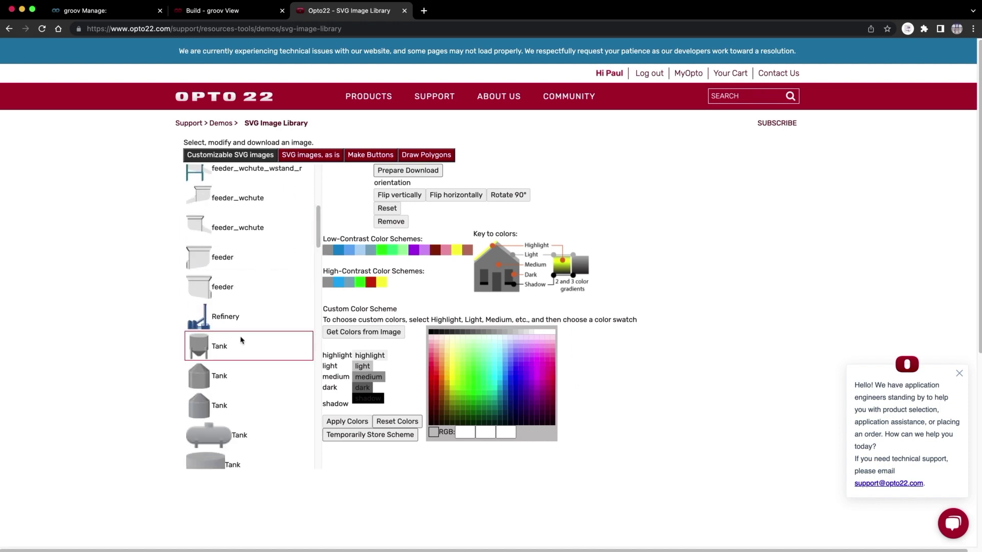
{"action": "left_click", "coordinate": [238, 342]}
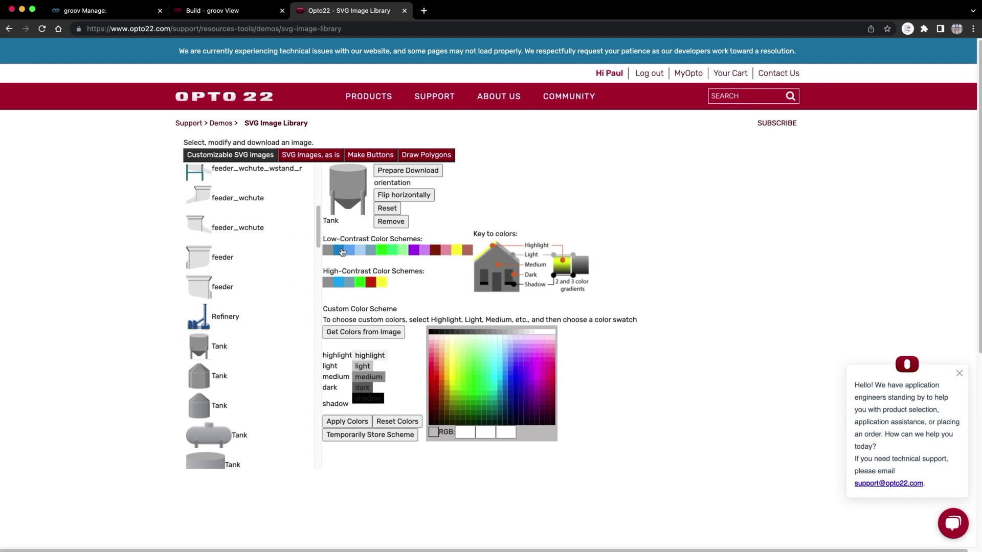
{"action": "left_click", "coordinate": [341, 250]}
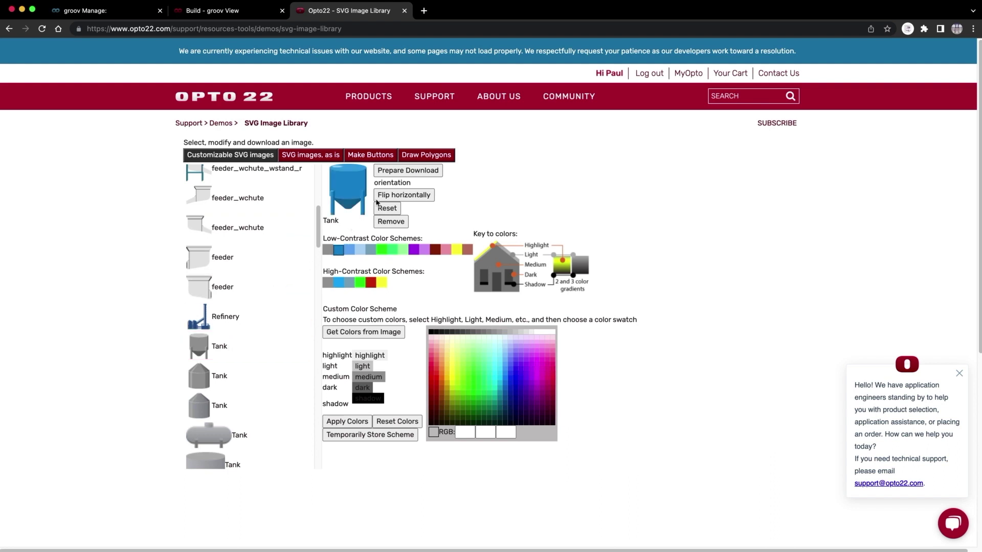
{"action": "left_click", "coordinate": [396, 172]}
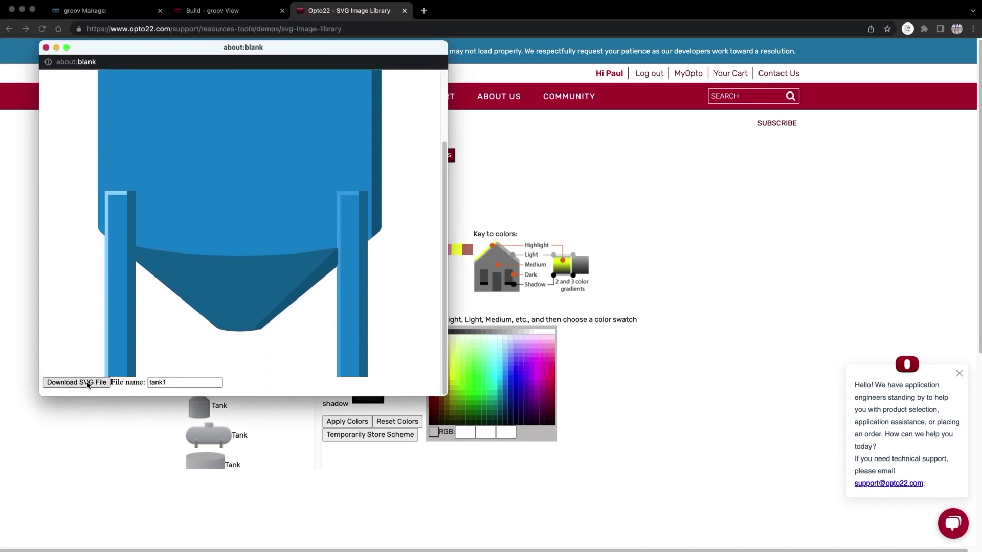
{"action": "left_click", "coordinate": [77, 382]}
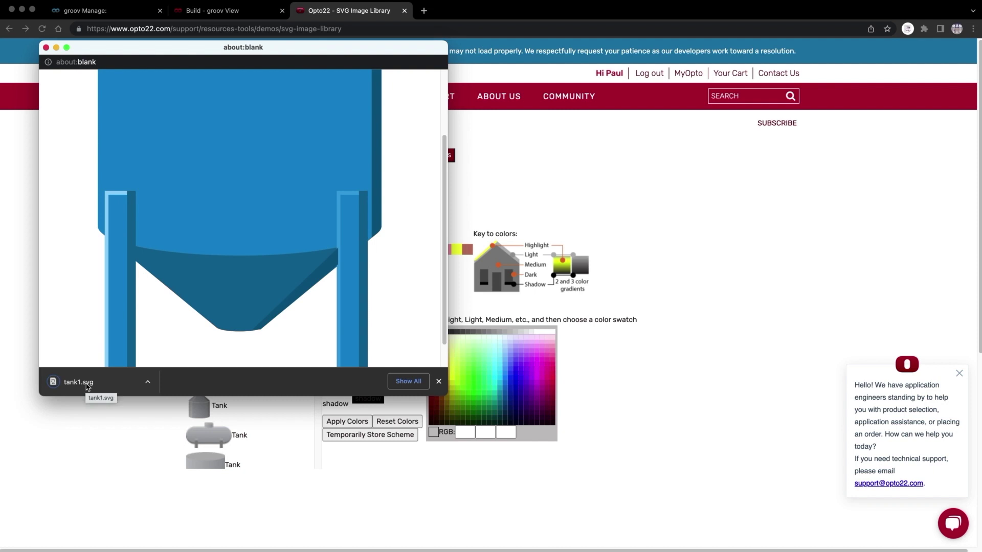
Step: From the Flow images category, download a blue 'valve open' SVG
{"action": "left_click", "coordinate": [46, 47]}
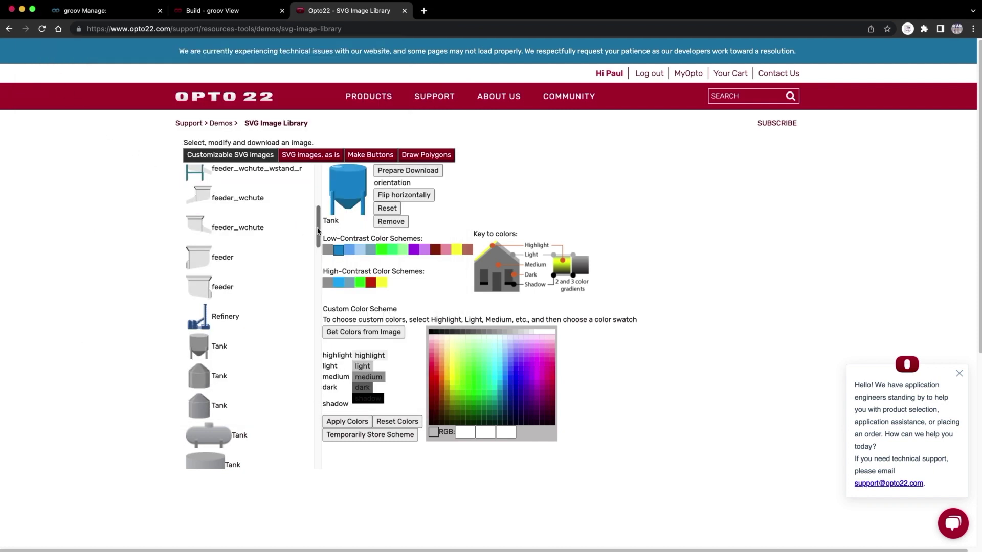
{"action": "left_click_drag", "start_coordinate": [318, 228], "coordinate": [318, 186]}
{"action": "left_click", "coordinate": [276, 201]}
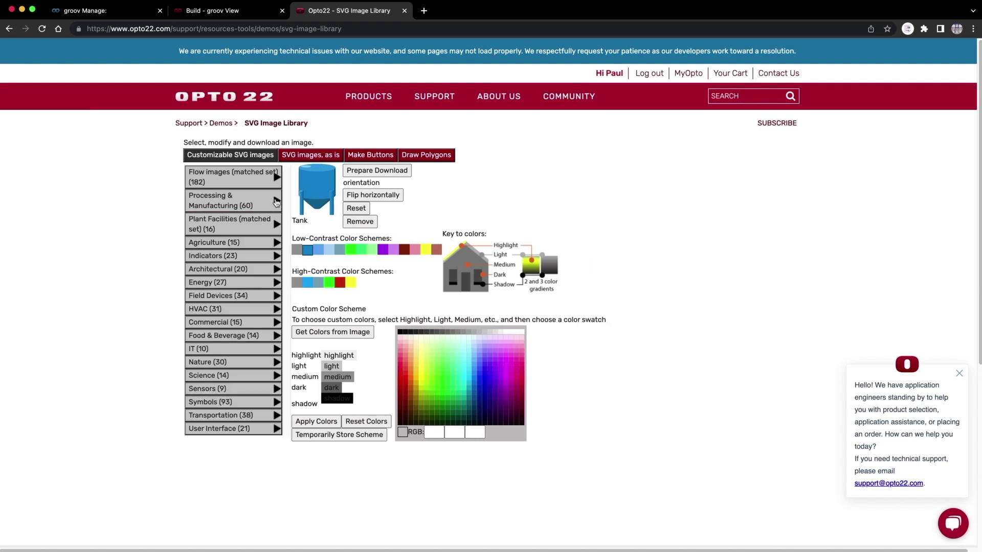
{"action": "left_click", "coordinate": [276, 178]}
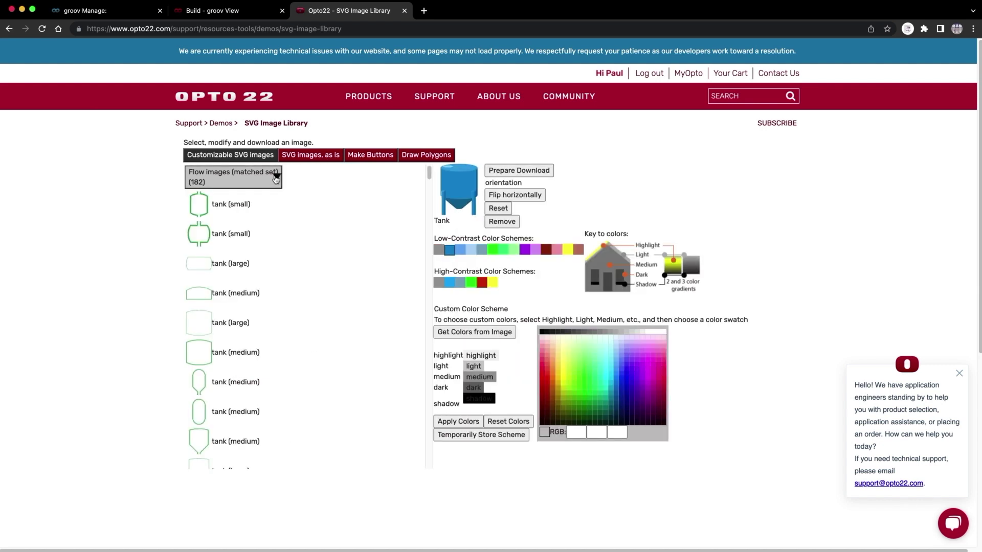
{"action": "scroll", "coordinate": [420, 325], "scroll_direction": "down", "scroll_amount": 15}
{"action": "scroll", "coordinate": [420, 326], "scroll_direction": "down", "scroll_amount": 10}
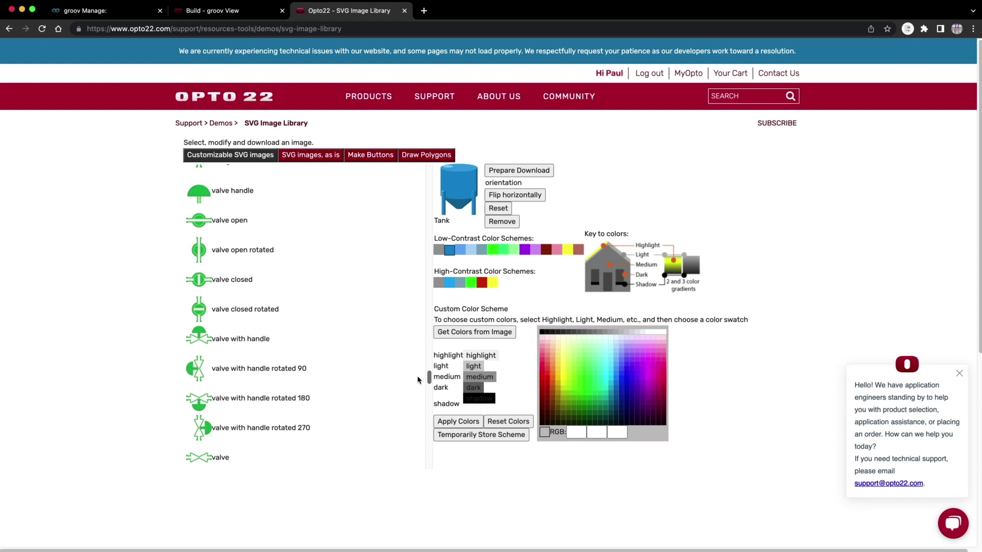
{"action": "left_click", "coordinate": [227, 226]}
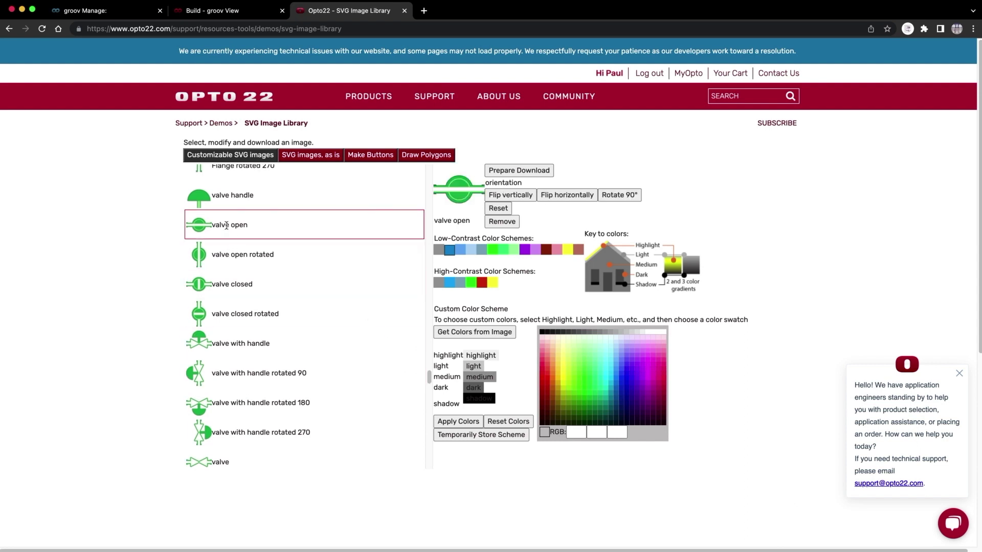
{"action": "left_click", "coordinate": [451, 250]}
{"action": "left_click", "coordinate": [509, 170]}
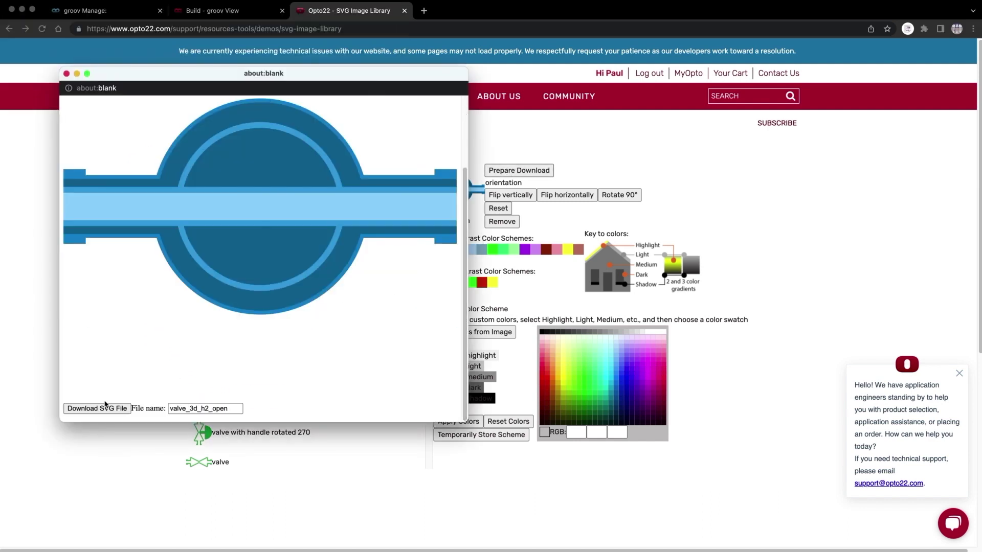
{"action": "left_click", "coordinate": [104, 407]}
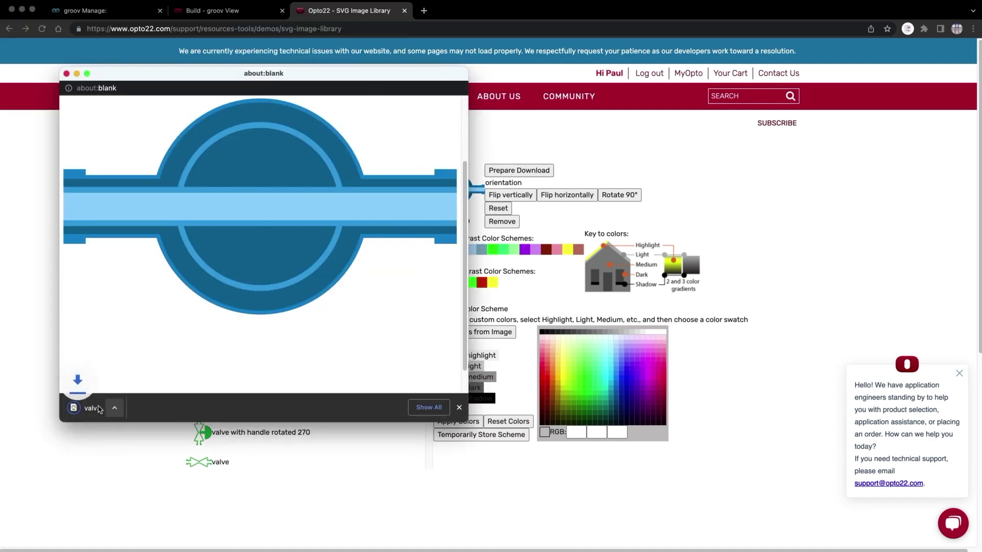
Step: Download a blue 'valve closed' SVG as well
{"action": "left_click", "coordinate": [66, 74]}
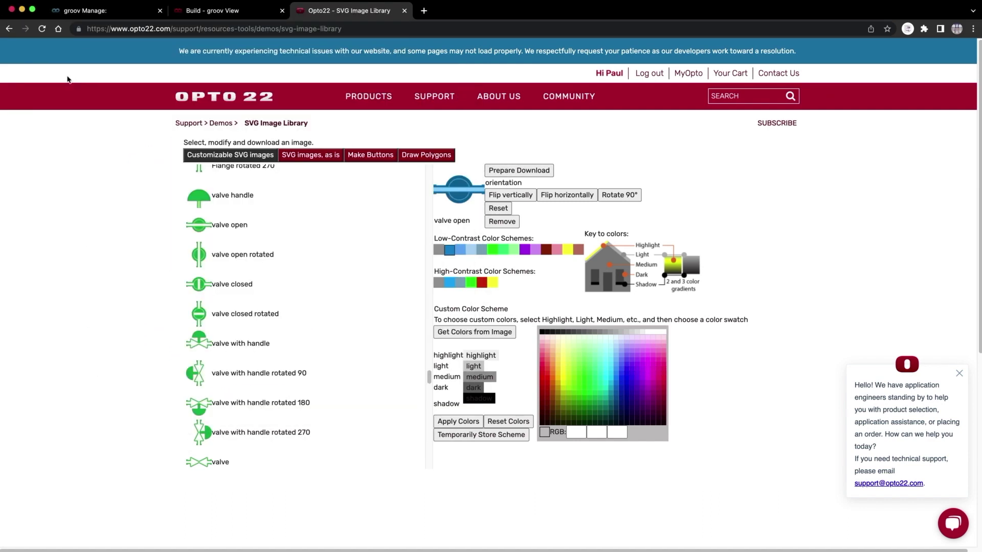
{"action": "left_click", "coordinate": [214, 284]}
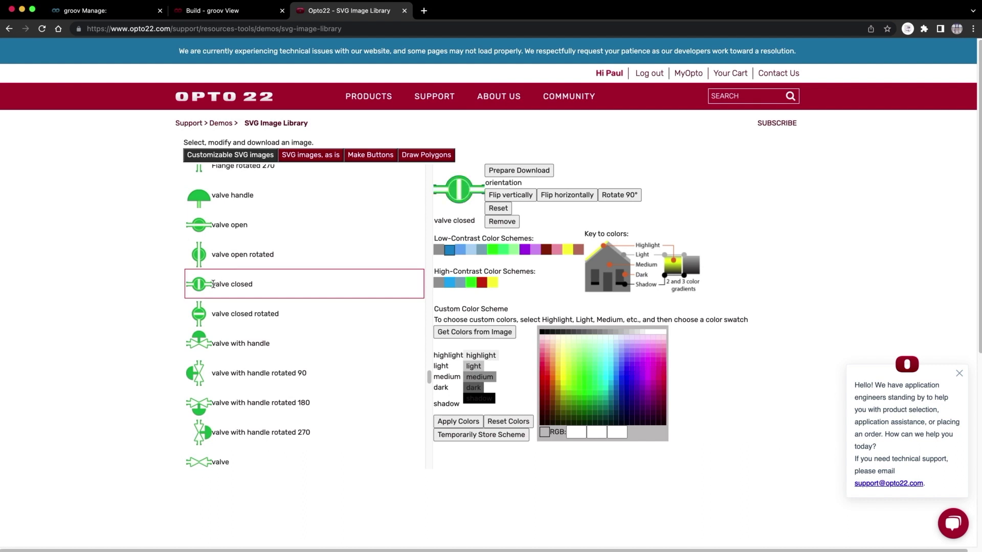
{"action": "left_click", "coordinate": [449, 250]}
{"action": "left_click", "coordinate": [510, 171]}
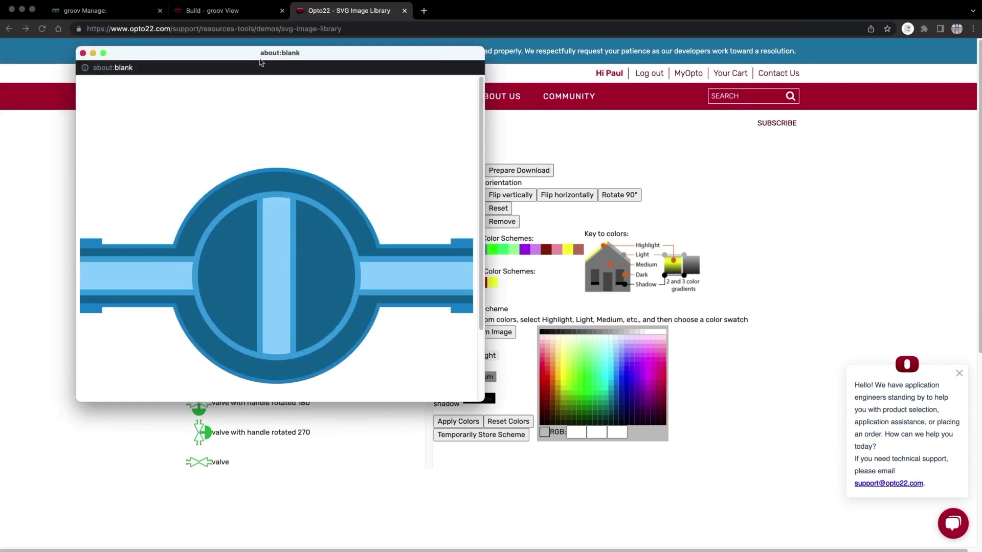
{"action": "left_click", "coordinate": [117, 385]}
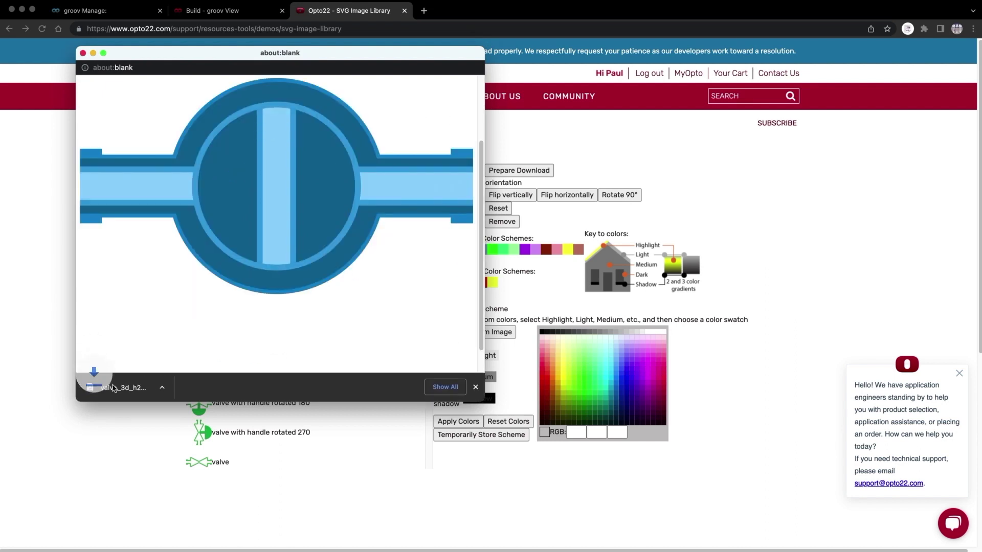
{"action": "left_click", "coordinate": [83, 54]}
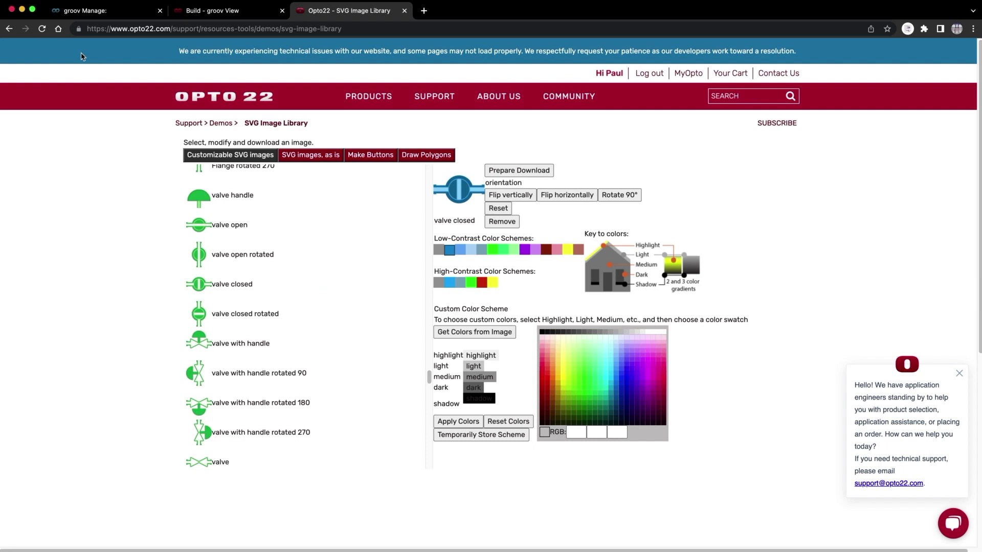
Step: Upload tank1.svg and both valve SVGs to the image library and show tank1.svg in the gadget
{"action": "left_click", "coordinate": [206, 15]}
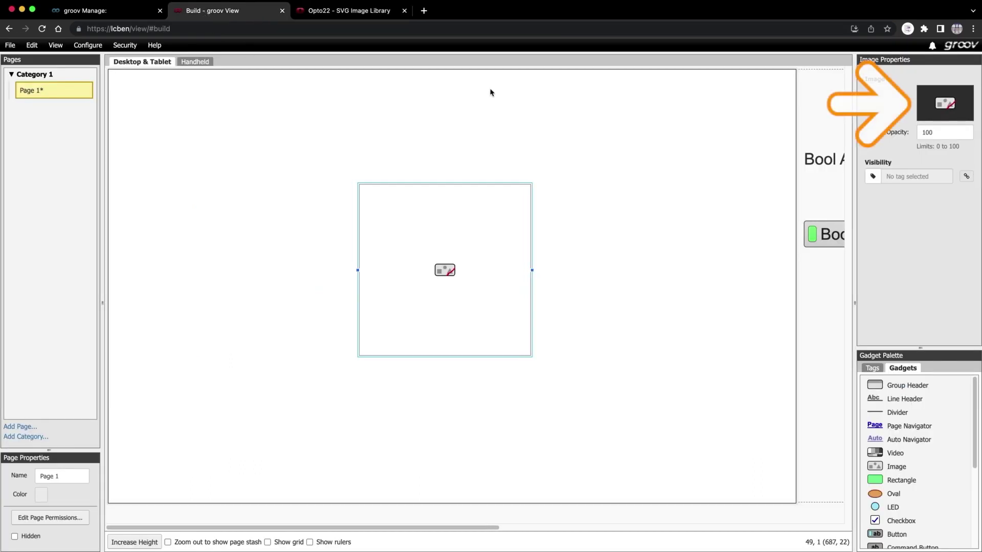
{"action": "left_click", "coordinate": [938, 105]}
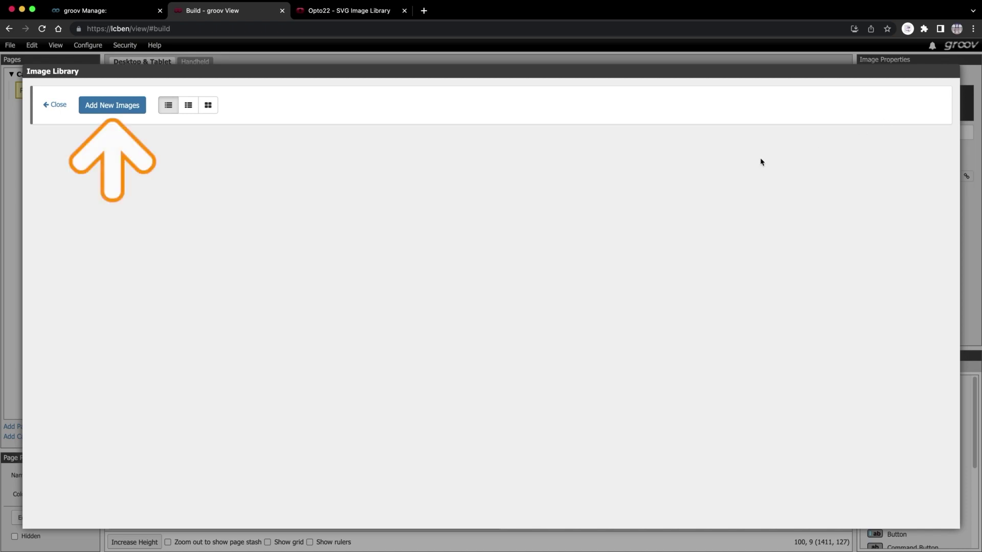
{"action": "left_click", "coordinate": [124, 109]}
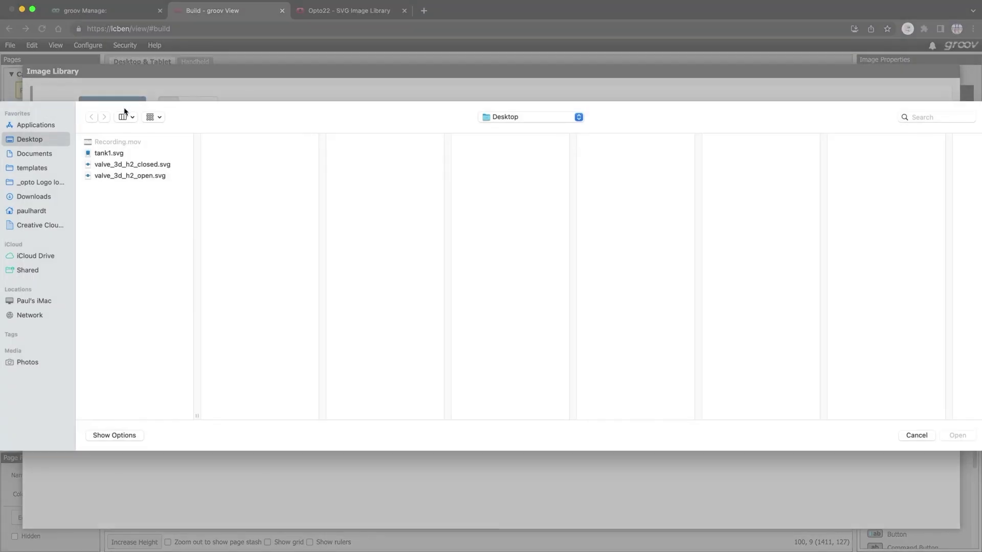
{"action": "left_click", "coordinate": [109, 153]}
{"action": "left_click", "coordinate": [109, 176], "text": "shift"}
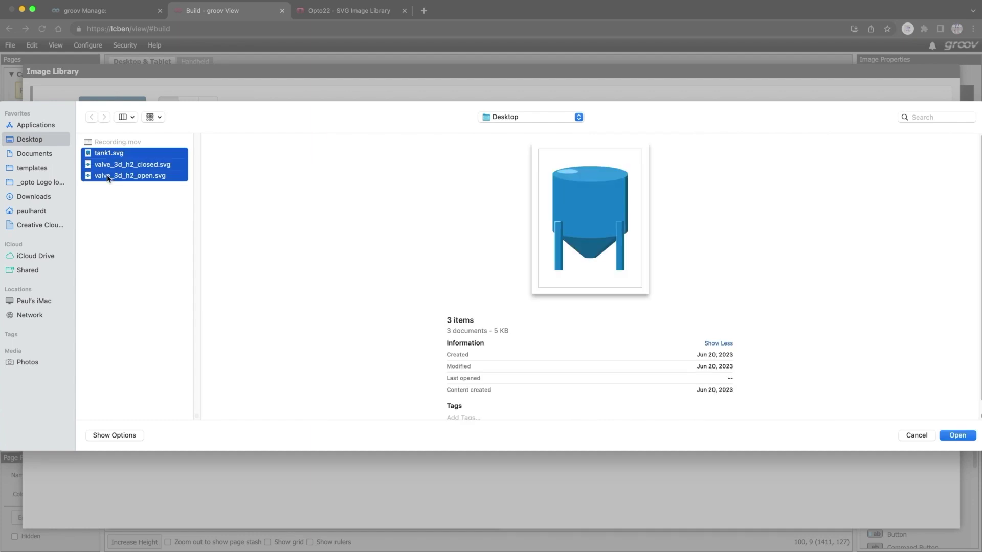
{"action": "left_click", "coordinate": [961, 437]}
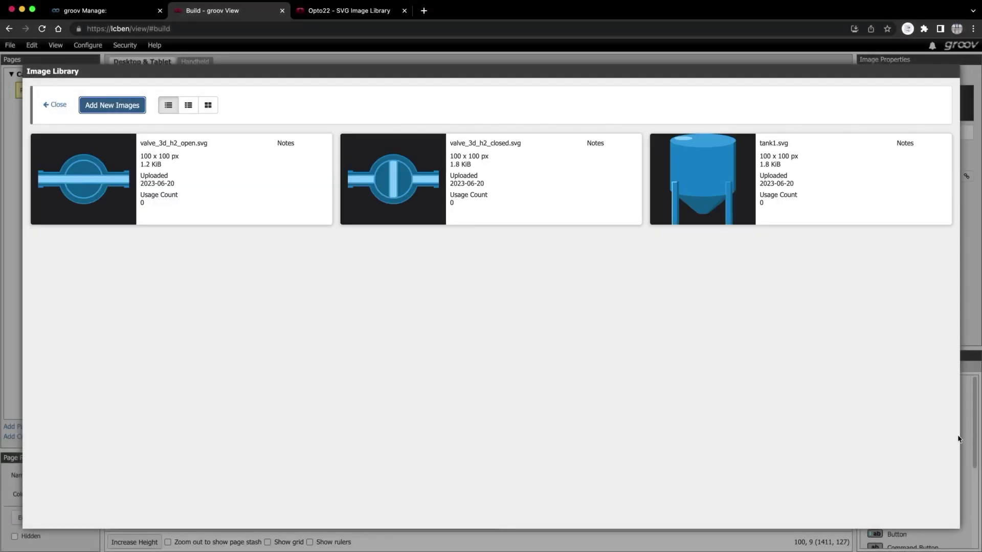
{"action": "left_click", "coordinate": [725, 176]}
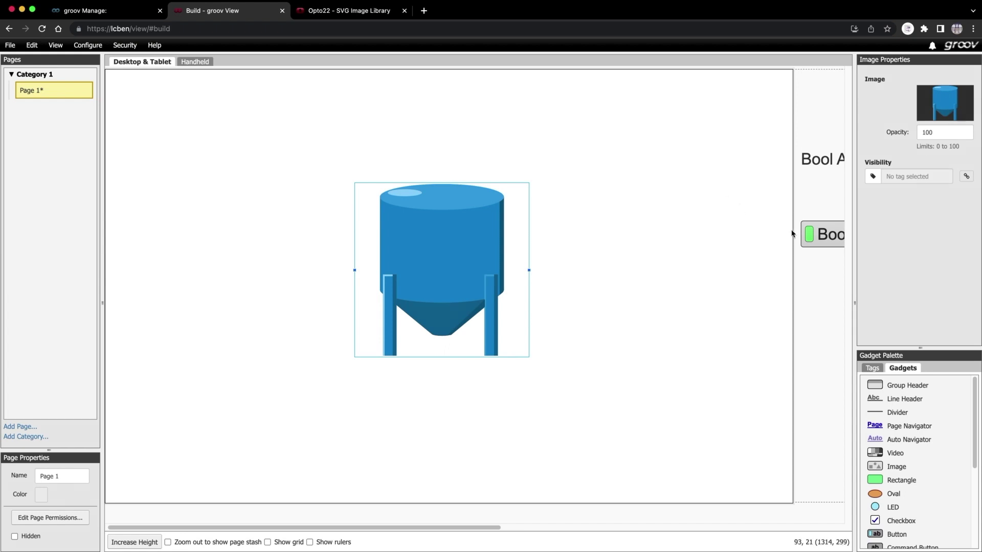
Step: Place the Bool A button in Image mode with open valve as On and closed valve as Off
{"action": "left_click_drag", "start_coordinate": [822, 237], "coordinate": [594, 225]}
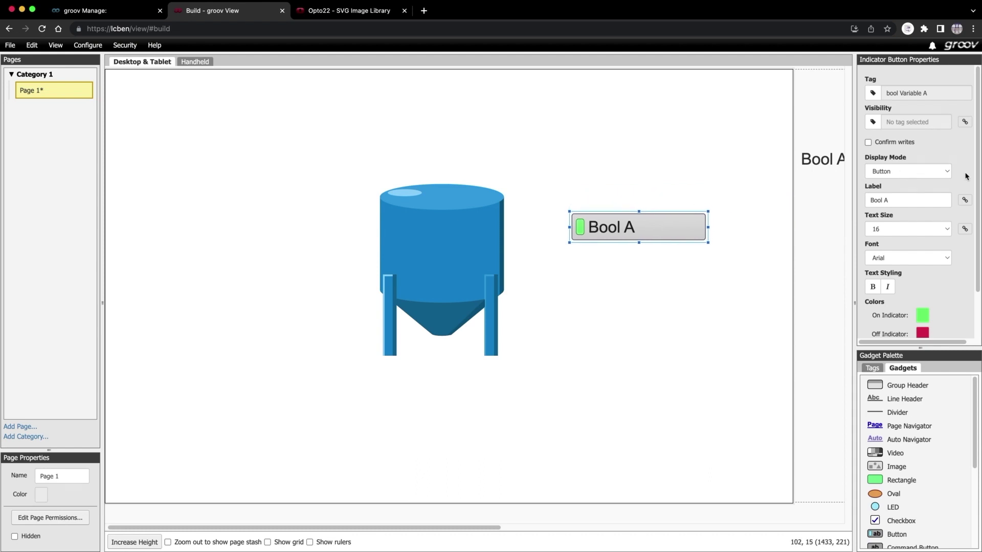
{"action": "left_click", "coordinate": [948, 174]}
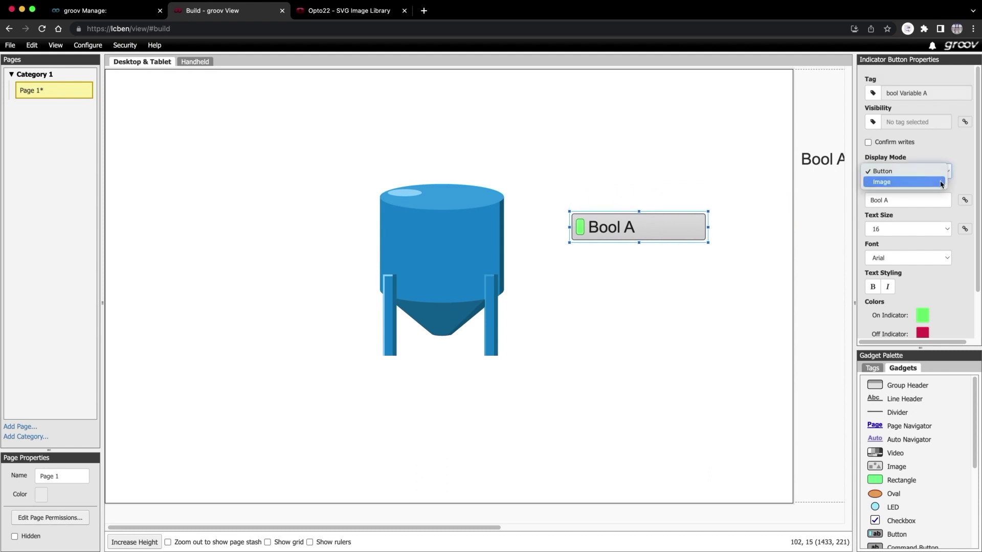
{"action": "left_click", "coordinate": [942, 183]}
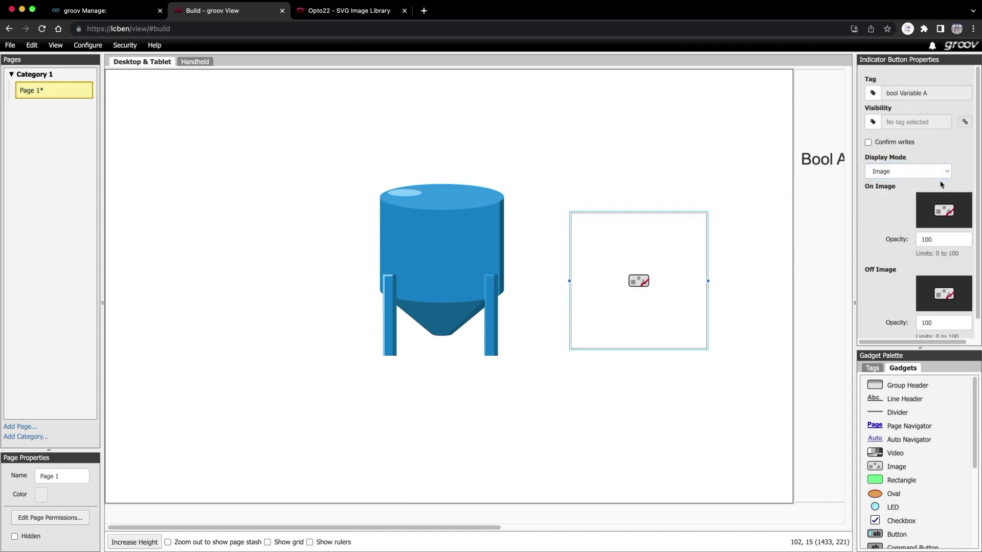
{"action": "left_click", "coordinate": [942, 218]}
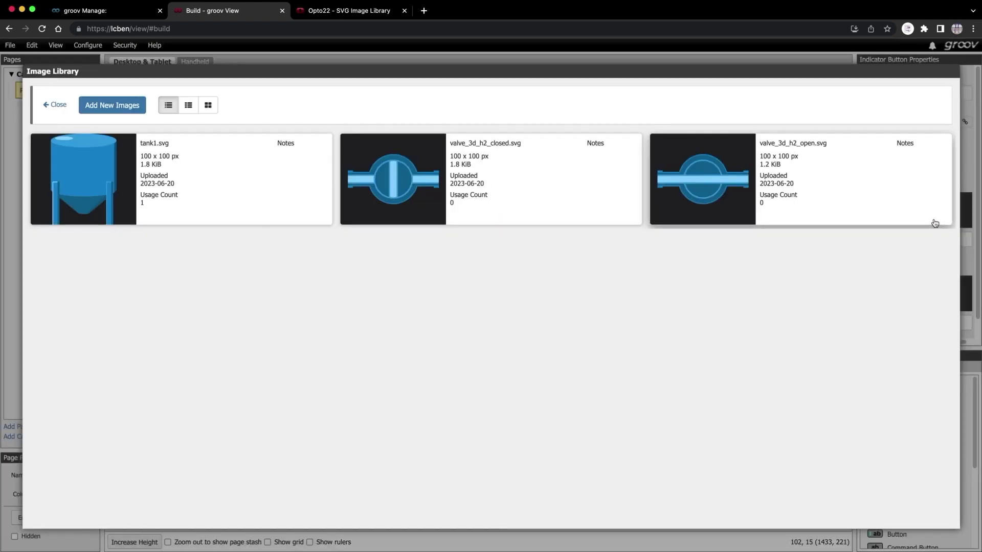
{"action": "left_click", "coordinate": [720, 175]}
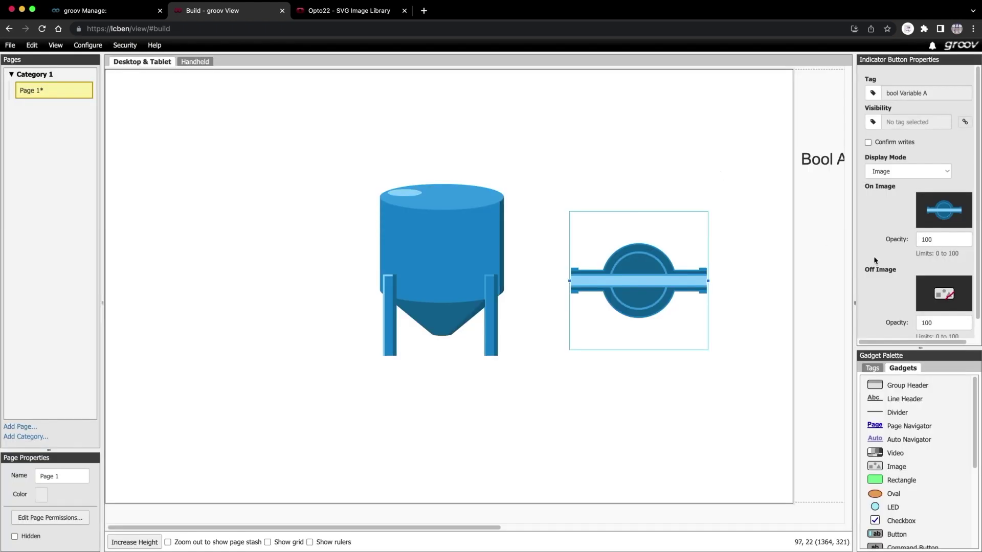
{"action": "scroll", "coordinate": [966, 263], "scroll_direction": "down", "scroll_amount": 2}
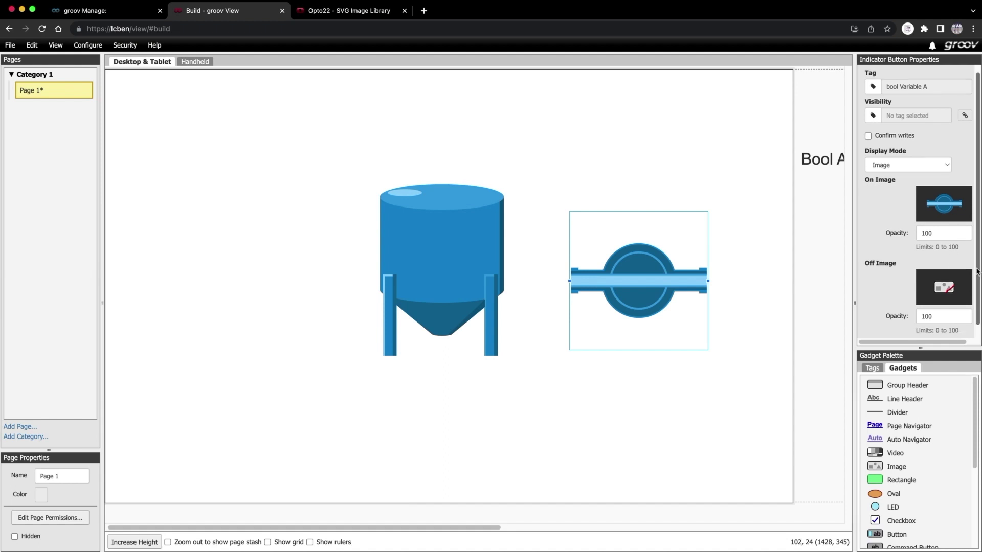
{"action": "left_click", "coordinate": [955, 282]}
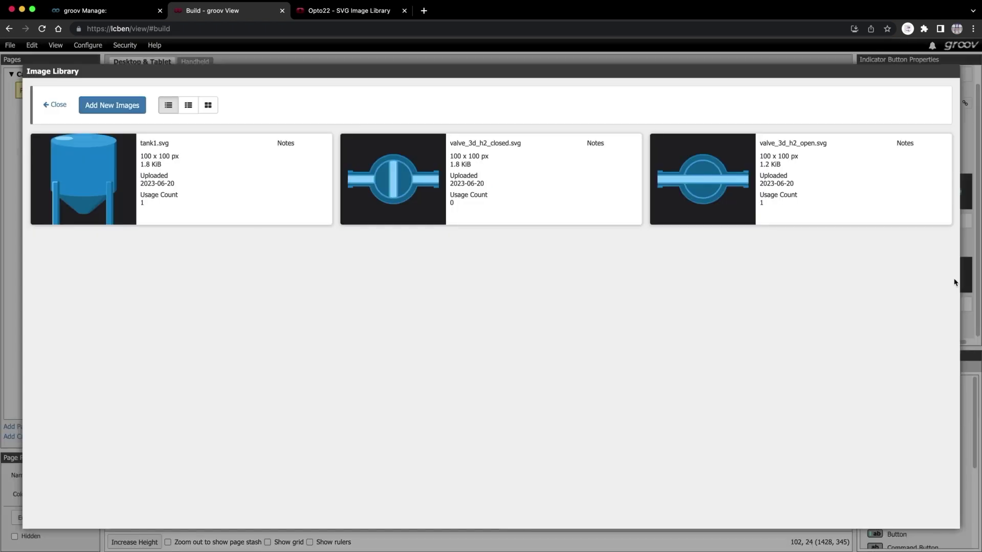
{"action": "left_click", "coordinate": [396, 185]}
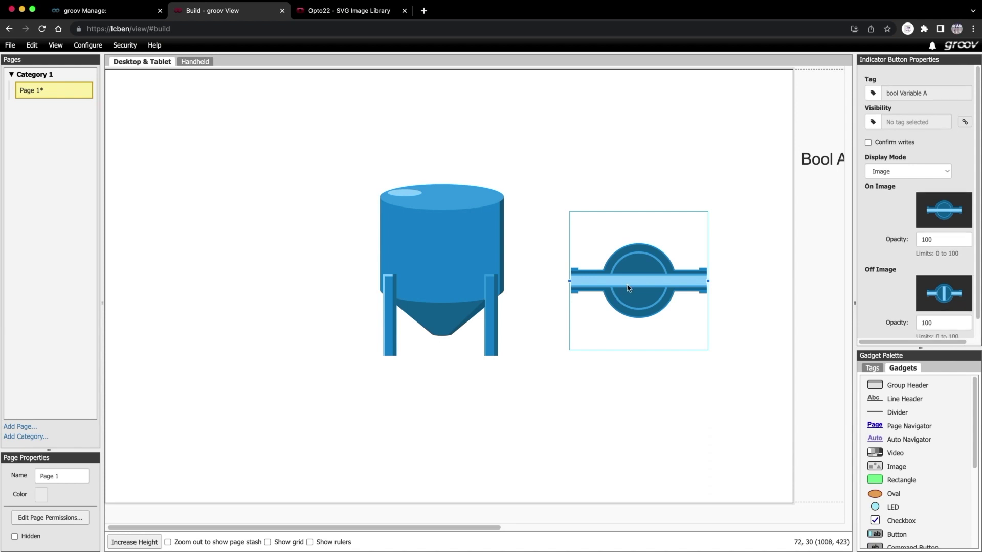
Step: Shrink the valve button and nudge it against the tank
{"action": "left_click_drag", "start_coordinate": [708, 281], "coordinate": [637, 280]}
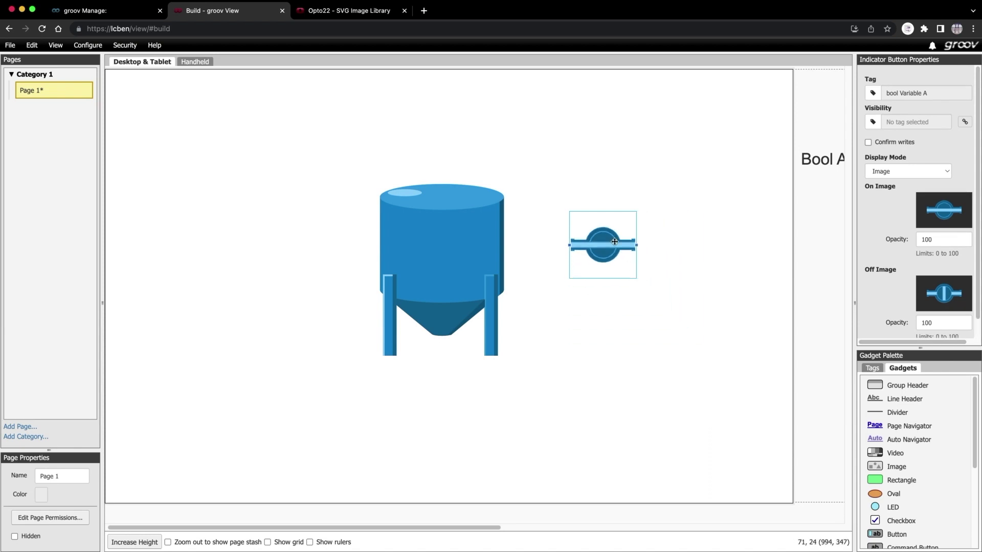
{"action": "left_click_drag", "start_coordinate": [614, 243], "coordinate": [542, 248]}
{"action": "key", "text": "Left"}
{"action": "key", "text": "Up"}
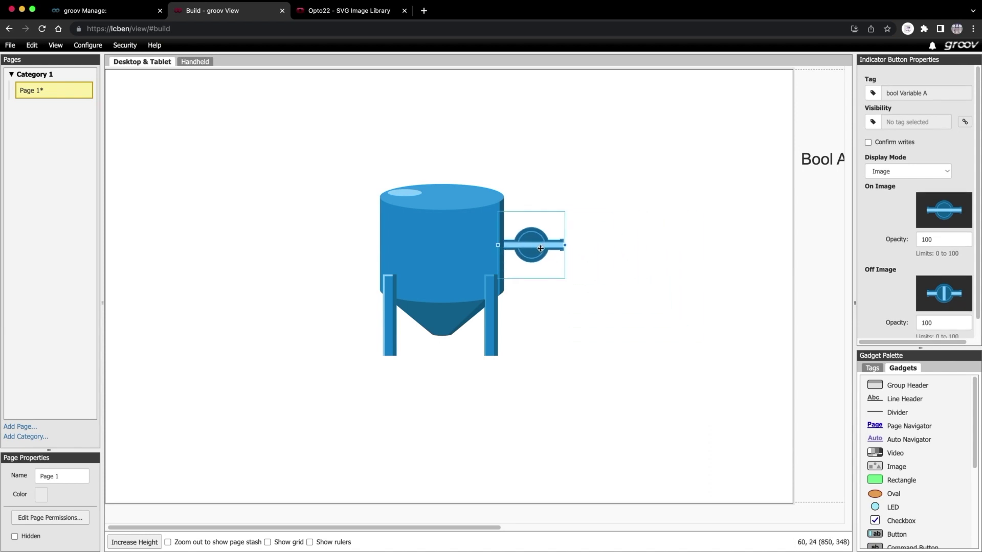
Step: Place the Bool A LED right of the tank, delete its label, and enable Auto graphic size
{"action": "left_click", "coordinate": [815, 160]}
{"action": "left_click_drag", "start_coordinate": [815, 160], "coordinate": [637, 288]}
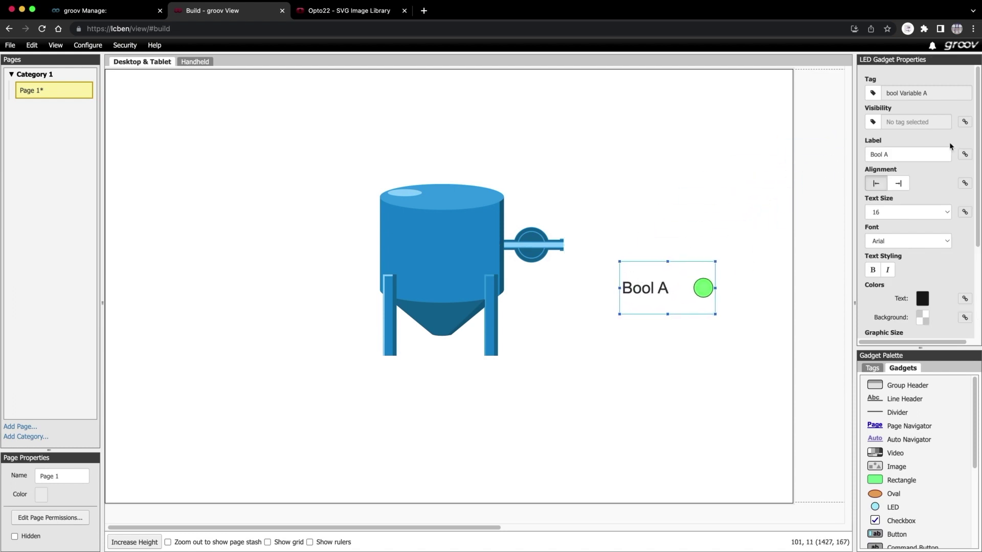
{"action": "left_click_drag", "start_coordinate": [903, 157], "coordinate": [866, 158]}
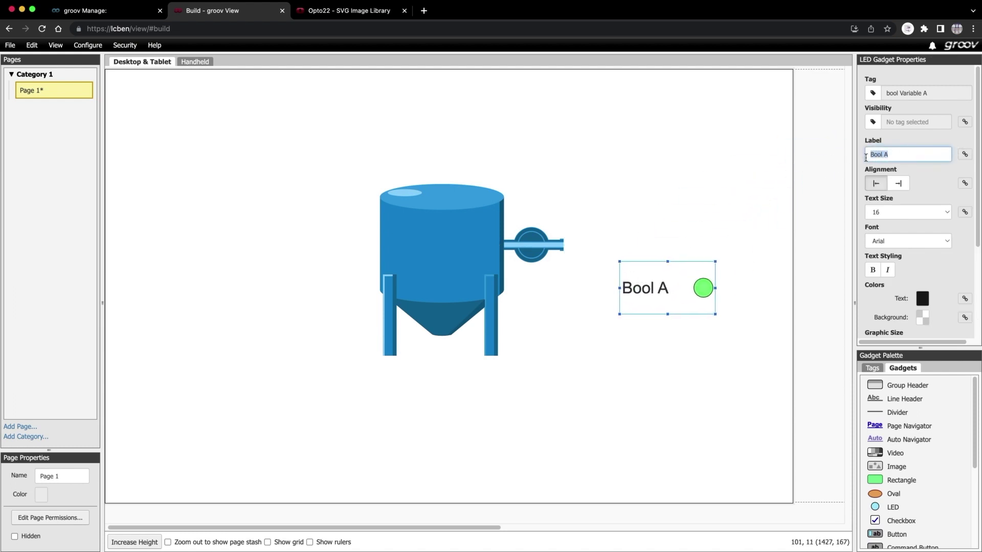
{"action": "key", "text": "BackSpace"}
{"action": "scroll", "coordinate": [915, 224], "scroll_direction": "down", "scroll_amount": 5}
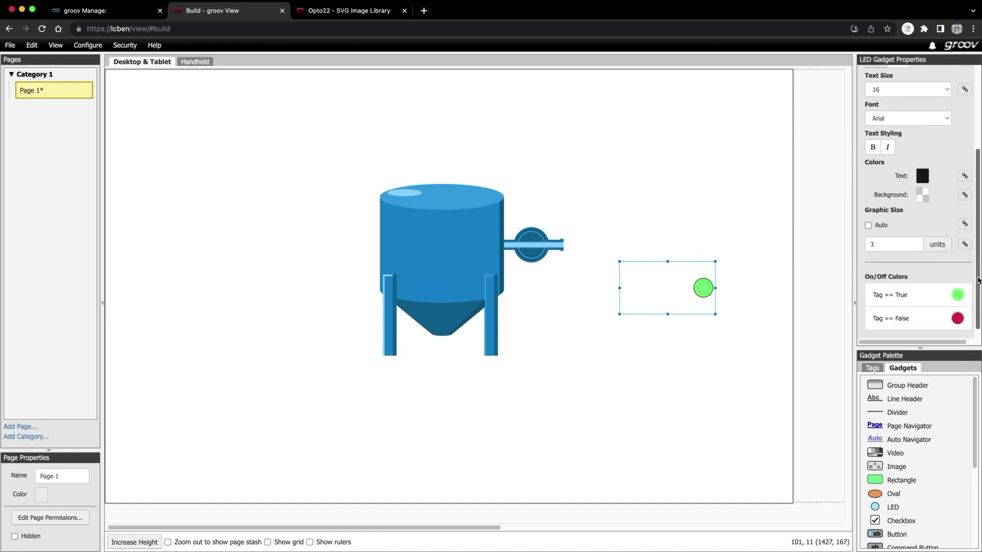
{"action": "left_click", "coordinate": [867, 215]}
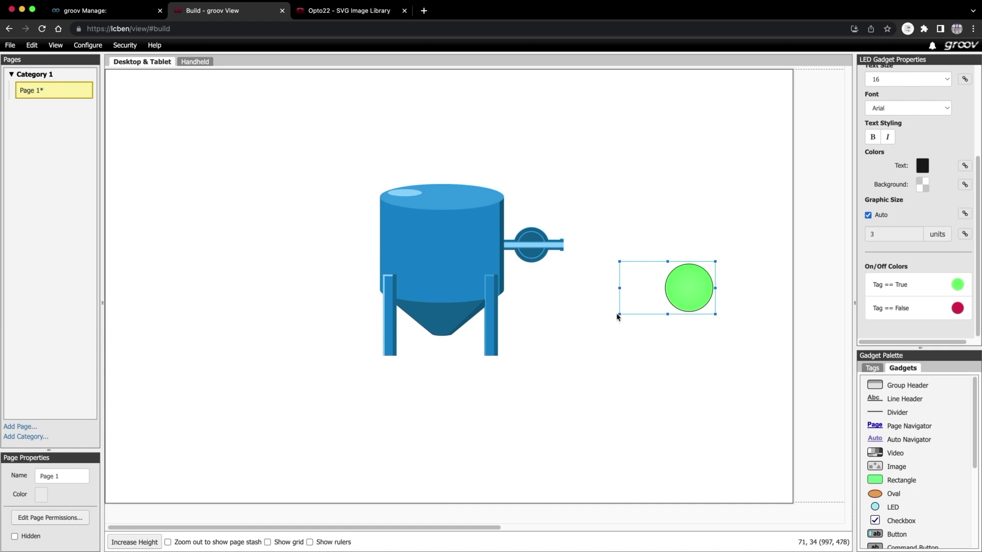
Step: Resize the LED, bring it to the front, and move it onto the tank body
{"action": "left_click_drag", "start_coordinate": [621, 313], "coordinate": [599, 282]}
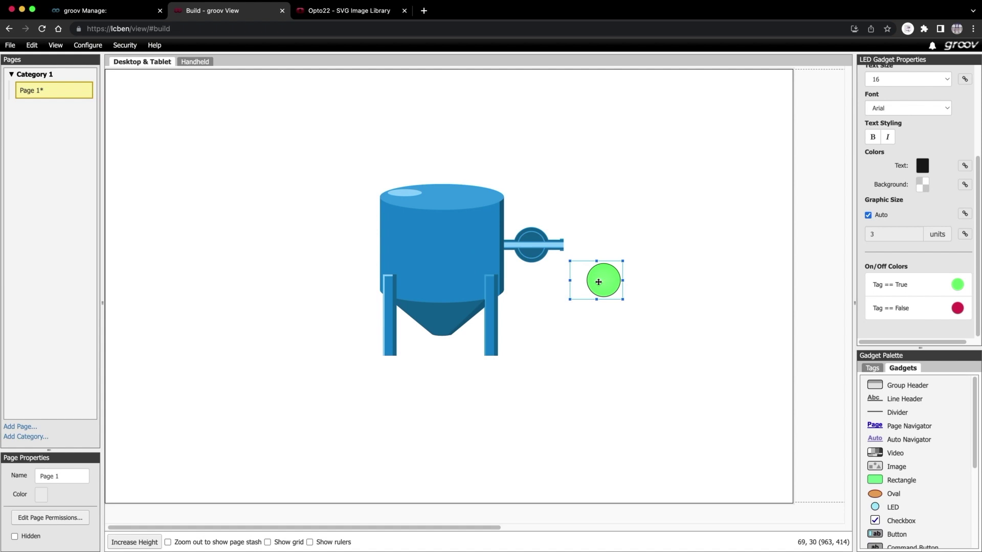
{"action": "left_click_drag", "start_coordinate": [599, 282], "coordinate": [600, 282]}
{"action": "right_click", "coordinate": [601, 283]}
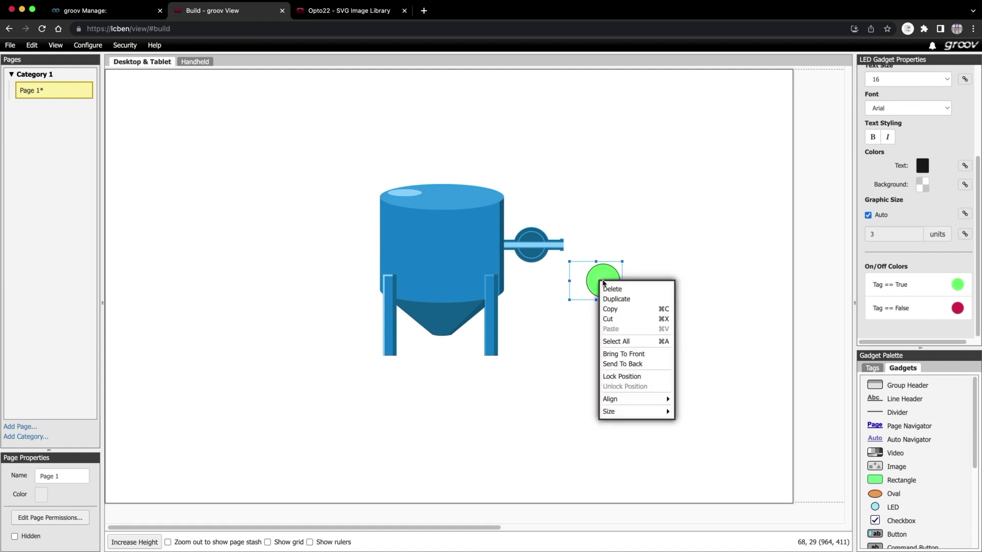
{"action": "left_click", "coordinate": [618, 354]}
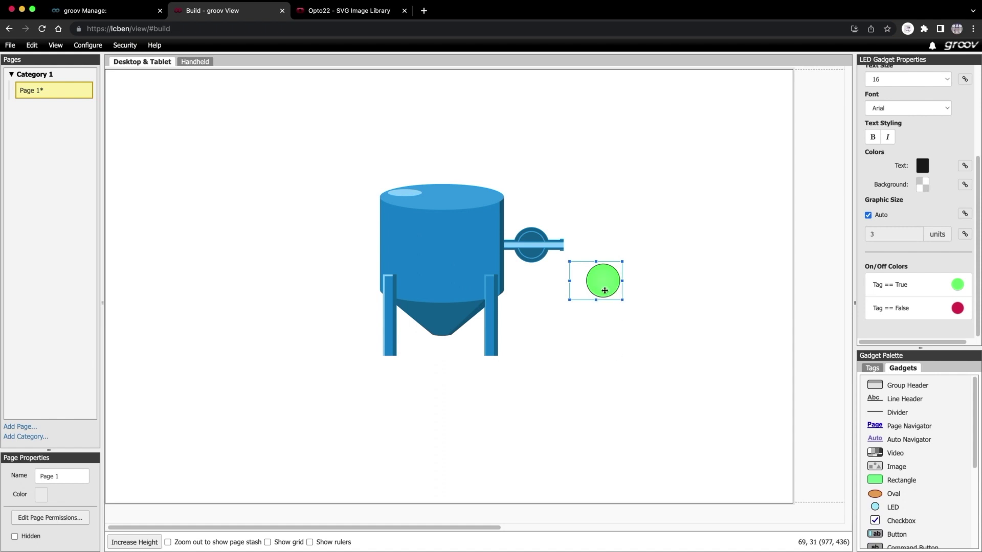
{"action": "left_click_drag", "start_coordinate": [596, 287], "coordinate": [453, 242]}
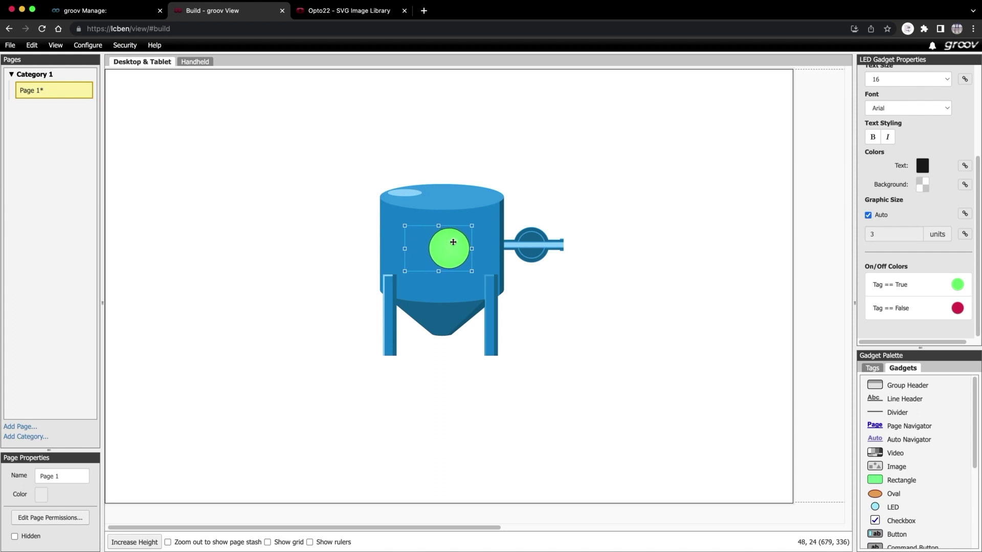
Step: In the Handheld layout, shrink the tank and set the valve and LED on it, then save and run
{"action": "left_click", "coordinate": [200, 62]}
{"action": "left_click", "coordinate": [192, 213]}
{"action": "left_click_drag", "start_coordinate": [220, 181], "coordinate": [150, 155]}
{"action": "left_click_drag", "start_coordinate": [307, 171], "coordinate": [216, 159]}
{"action": "right_click", "coordinate": [233, 194]}
{"action": "left_click", "coordinate": [250, 241]}
{"action": "left_click_drag", "start_coordinate": [232, 196], "coordinate": [155, 155]}
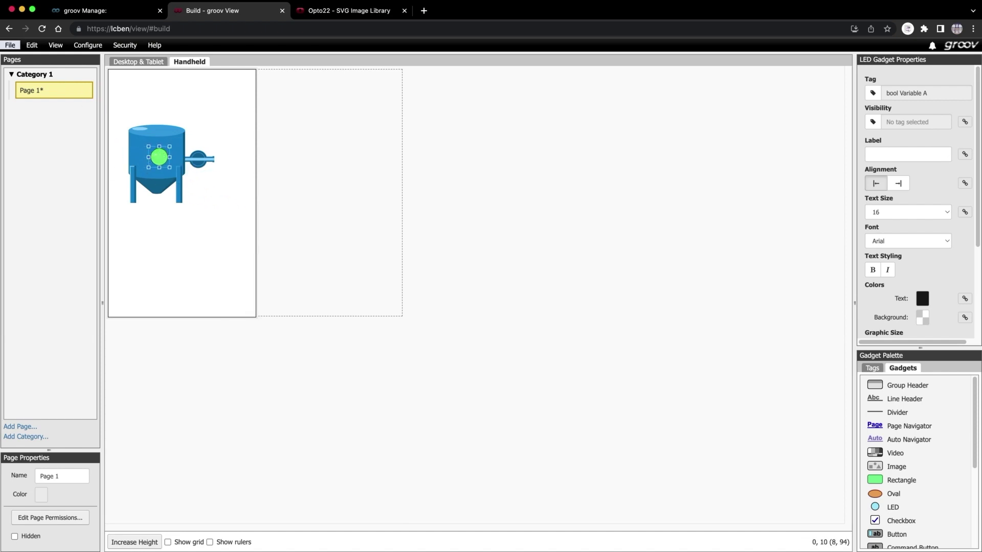
{"action": "left_click", "coordinate": [6, 45]}
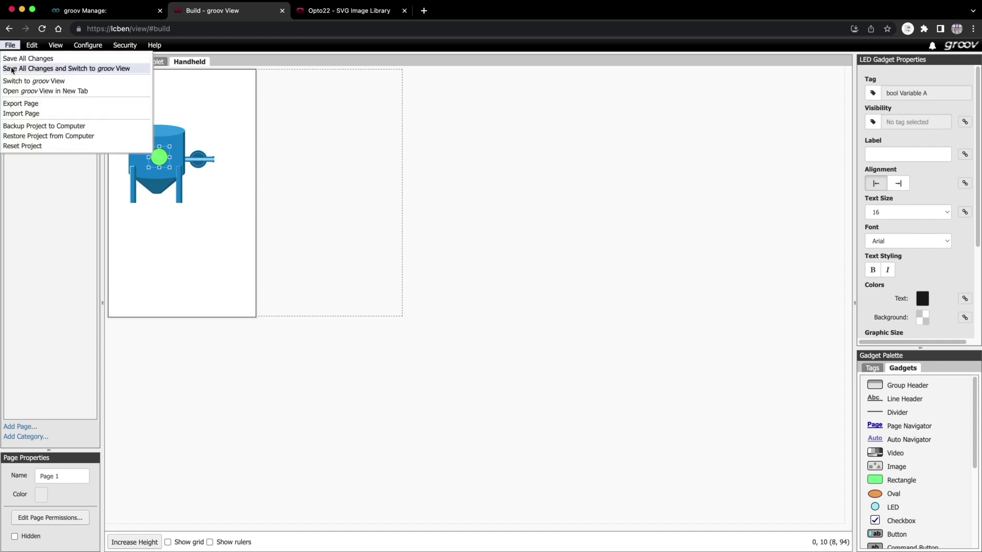
{"action": "left_click", "coordinate": [12, 68]}
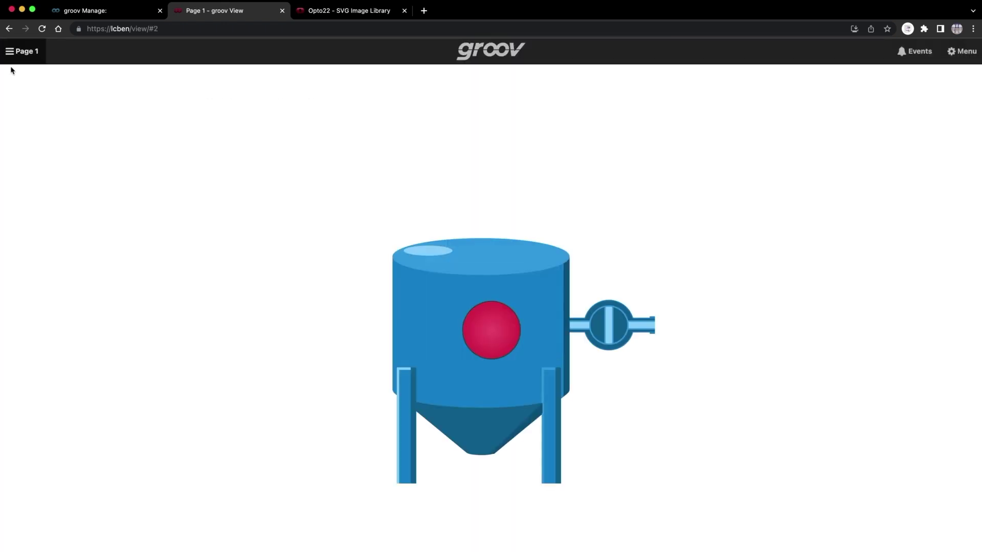
Step: Toggle the valve image button to turn Bool A on (LED green), then off again
{"action": "left_click", "coordinate": [612, 323]}
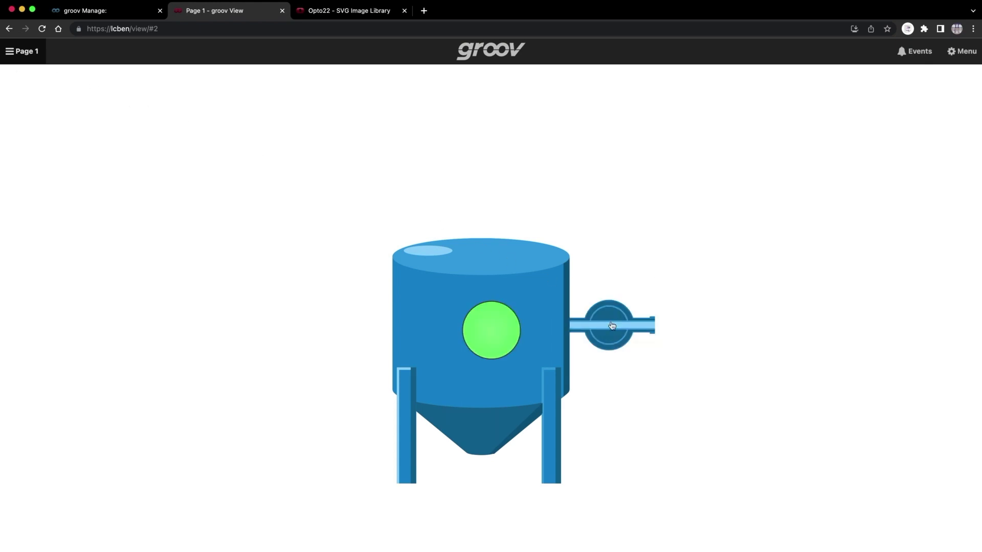
{"action": "left_click", "coordinate": [612, 326]}
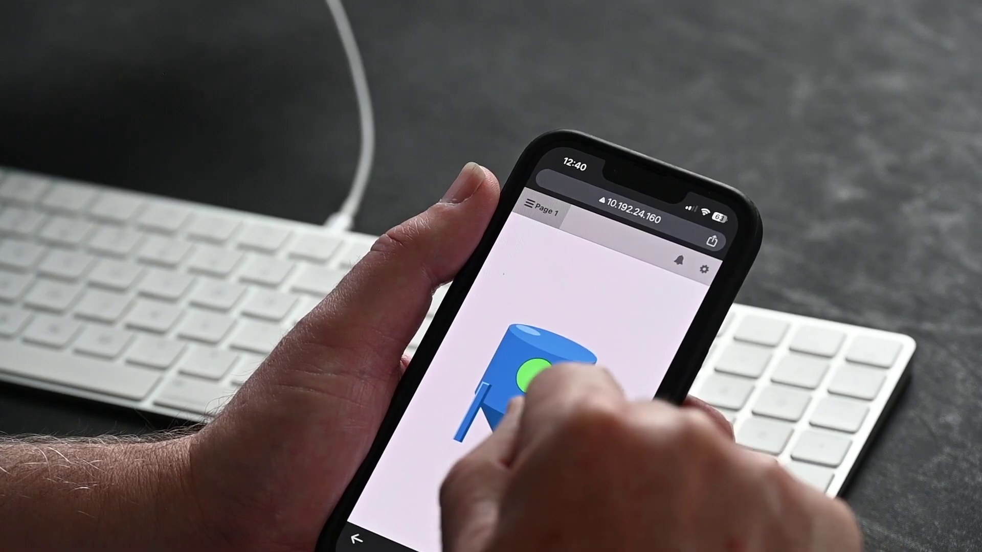
Step: Turn Bool A off from the phone's valve button so the tank LED goes red
{"action": "left_click", "coordinate": [534, 373]}
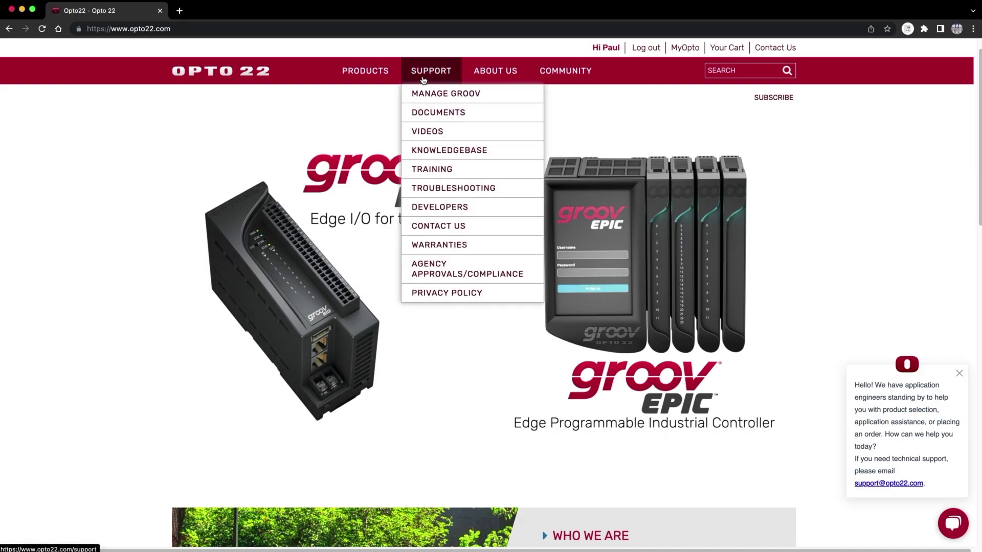
Step: Go via Support > Training to OptoU Online Training and the groov EPIC Training Series
{"action": "left_click", "coordinate": [423, 170]}
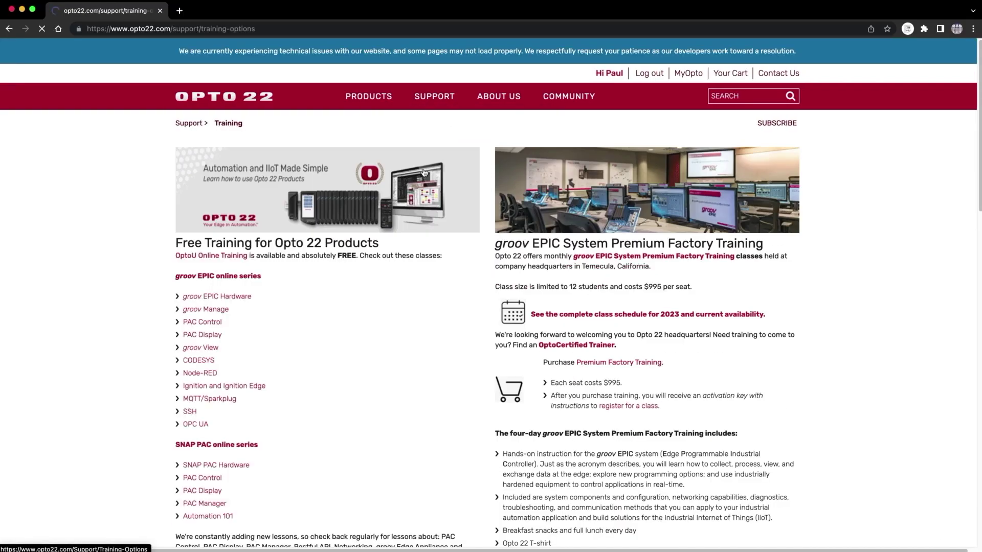
{"action": "left_click", "coordinate": [215, 257]}
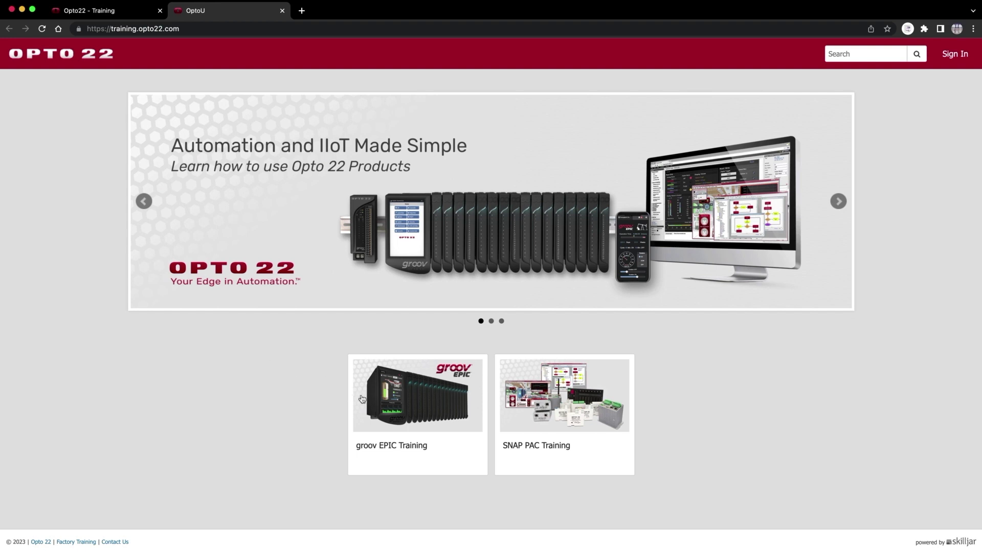
{"action": "left_click", "coordinate": [397, 411]}
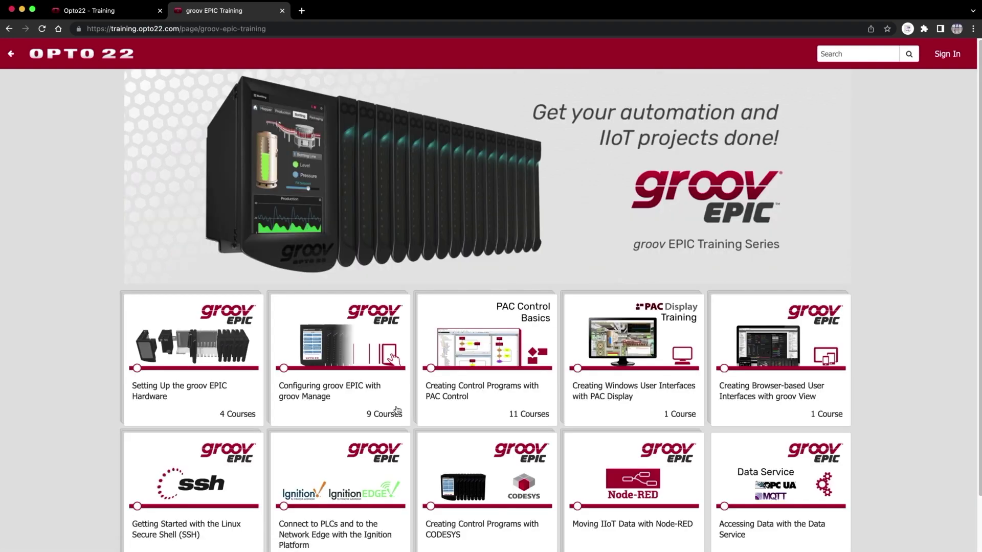